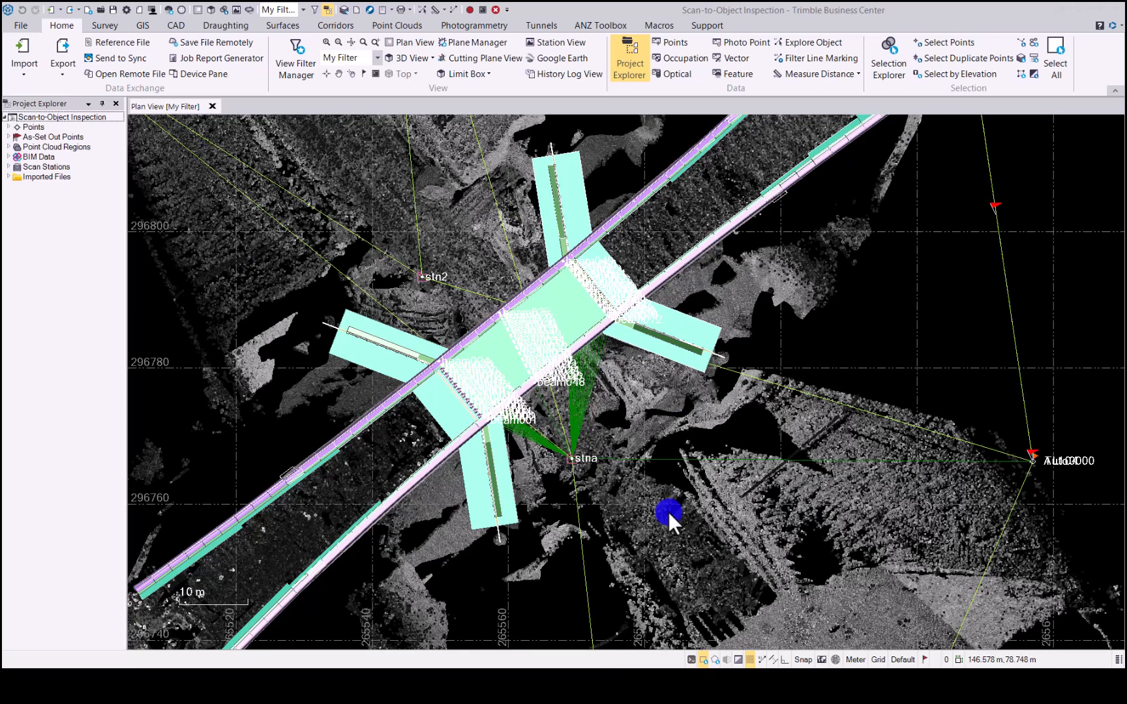
- Open a 3D view of the project and view the bridge and its wing wall from the side
{"action": "left_click", "coordinate": [212, 9]}
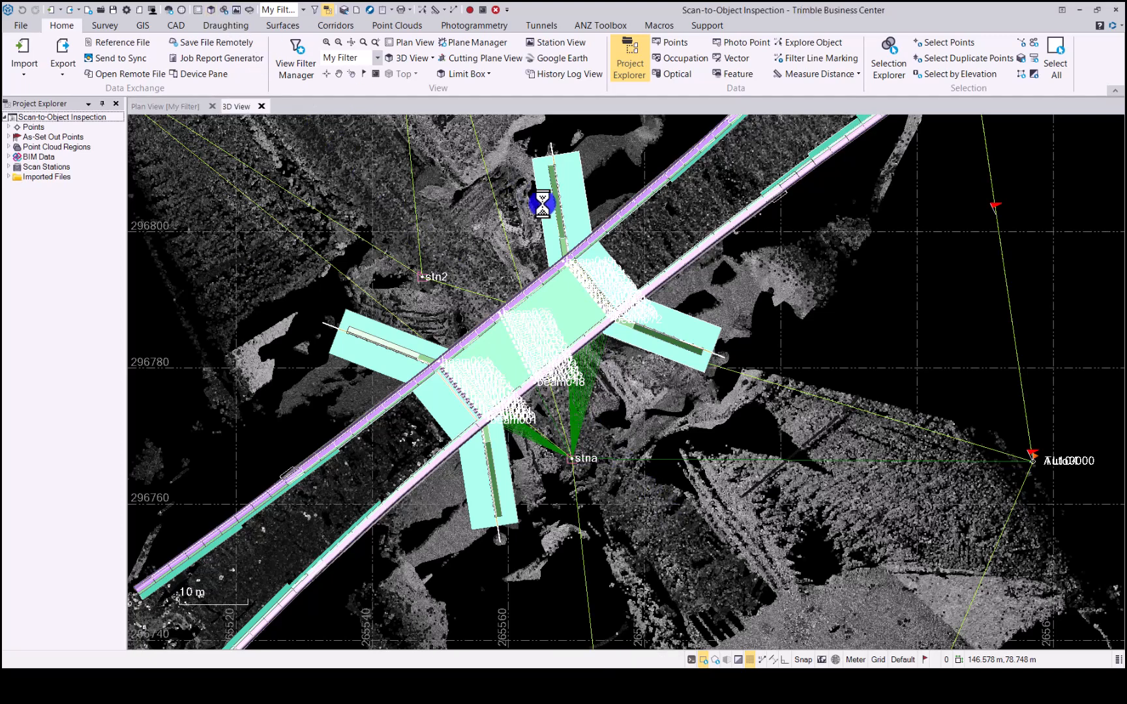
{"action": "scroll", "coordinate": [649, 343], "scroll_direction": "up", "scroll_amount": 10}
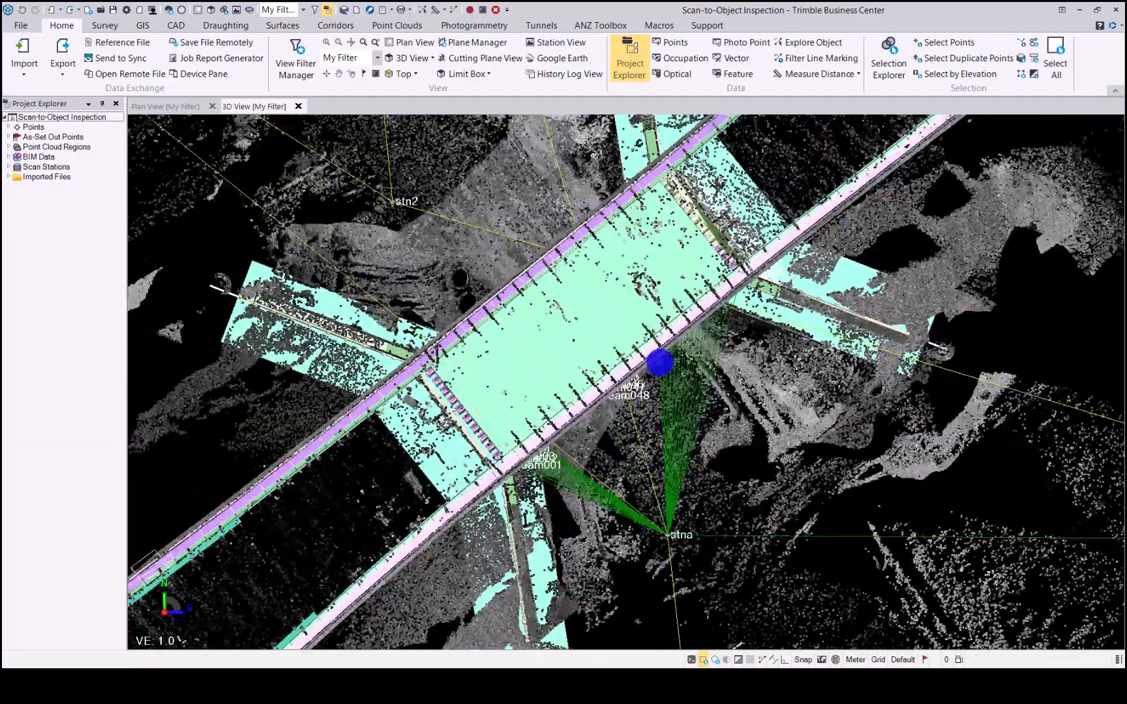
{"action": "middle_click_drag", "start_coordinate": [659, 363], "coordinate": [749, 297]}
{"action": "scroll", "coordinate": [749, 296], "scroll_direction": "up", "scroll_amount": 5}
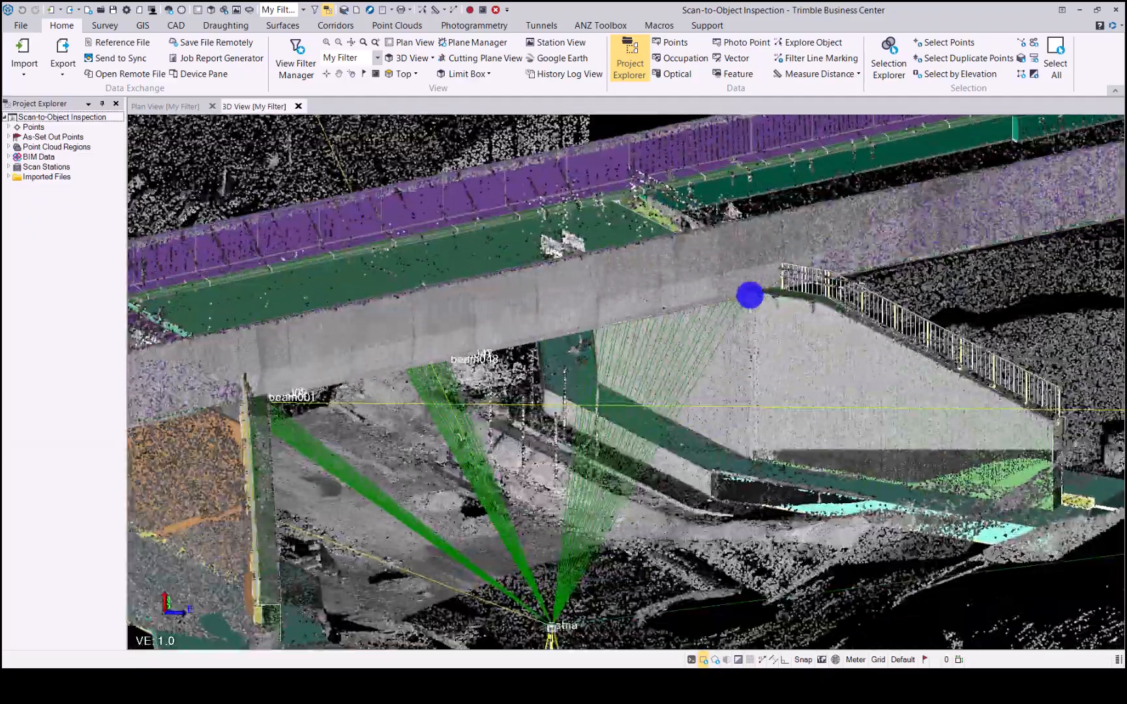
{"action": "middle_click_drag", "start_coordinate": [729, 375], "coordinate": [729, 377]}
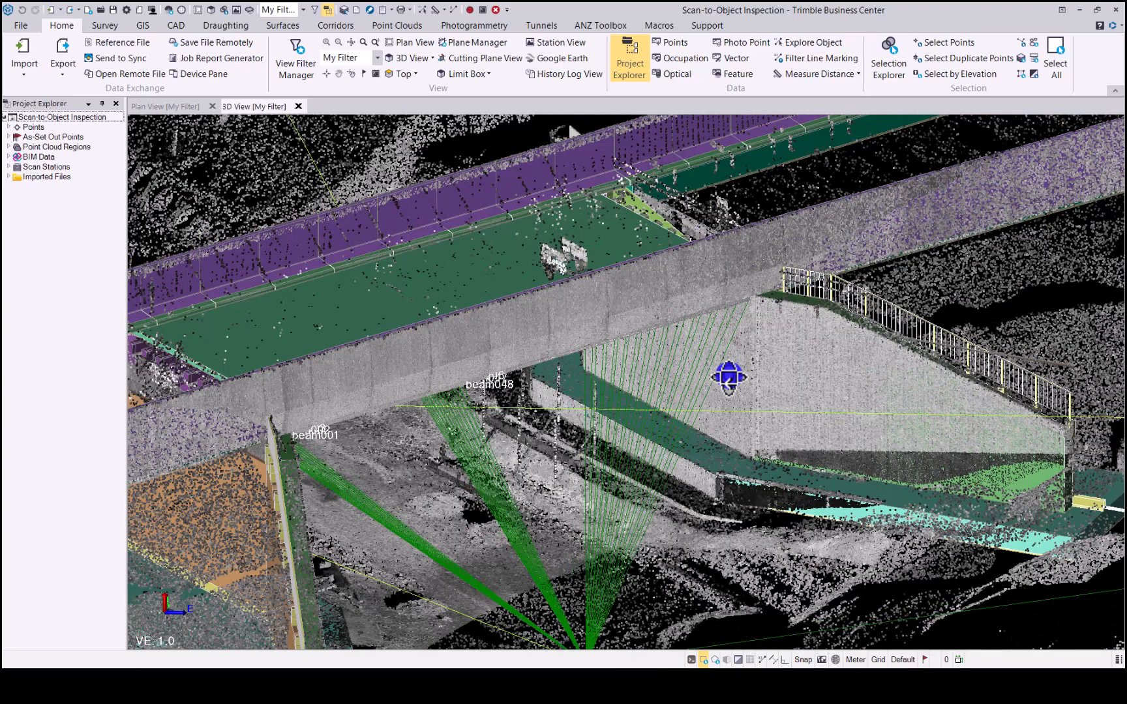
- Open the View Filter Manager, collapse the Layers, Raw Data and Photogrammetry groups, and hide Raw Data
{"action": "left_click", "coordinate": [289, 53]}
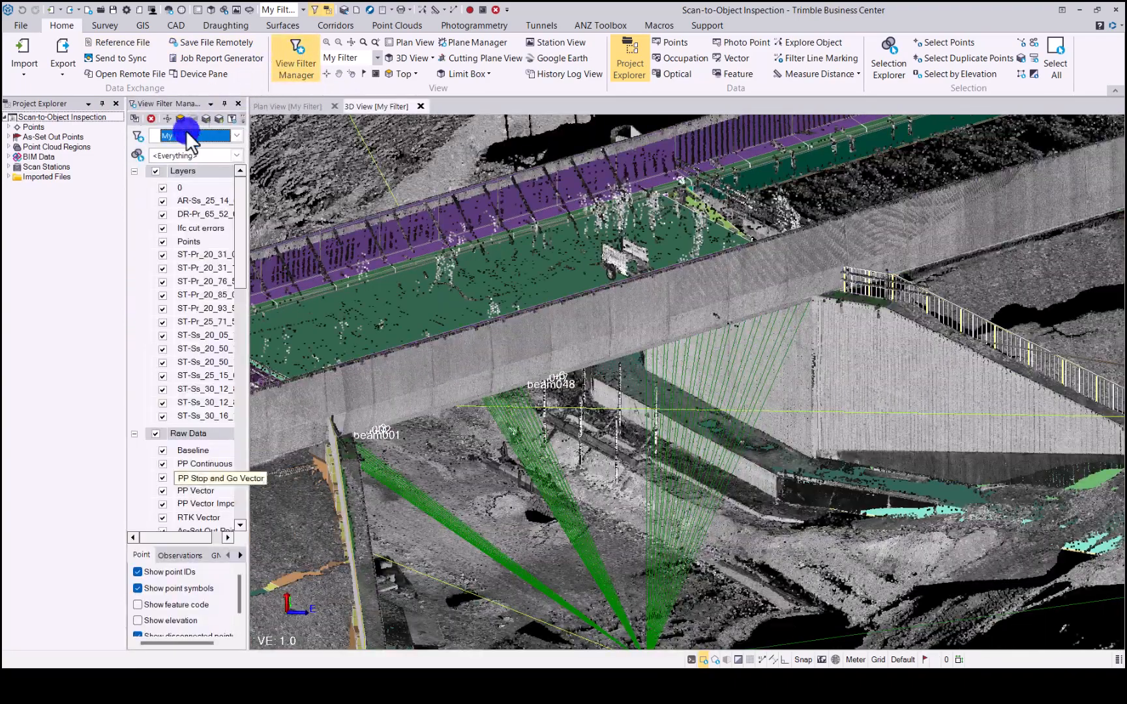
{"action": "left_click", "coordinate": [134, 171]}
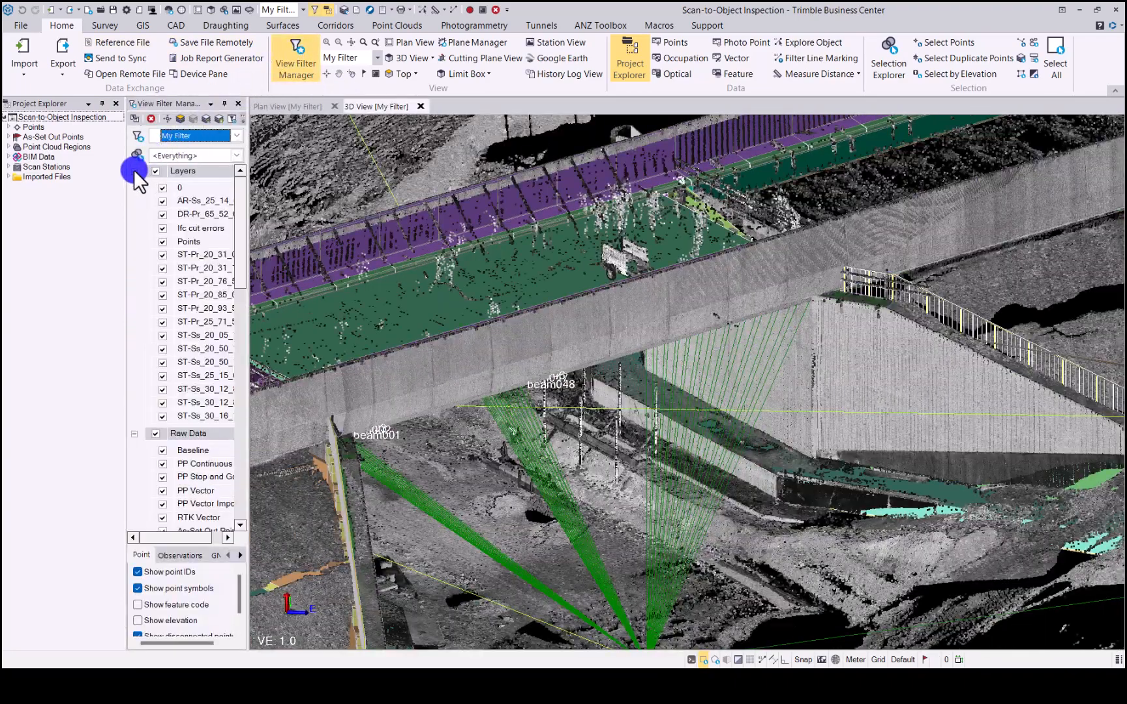
{"action": "left_click", "coordinate": [134, 185]}
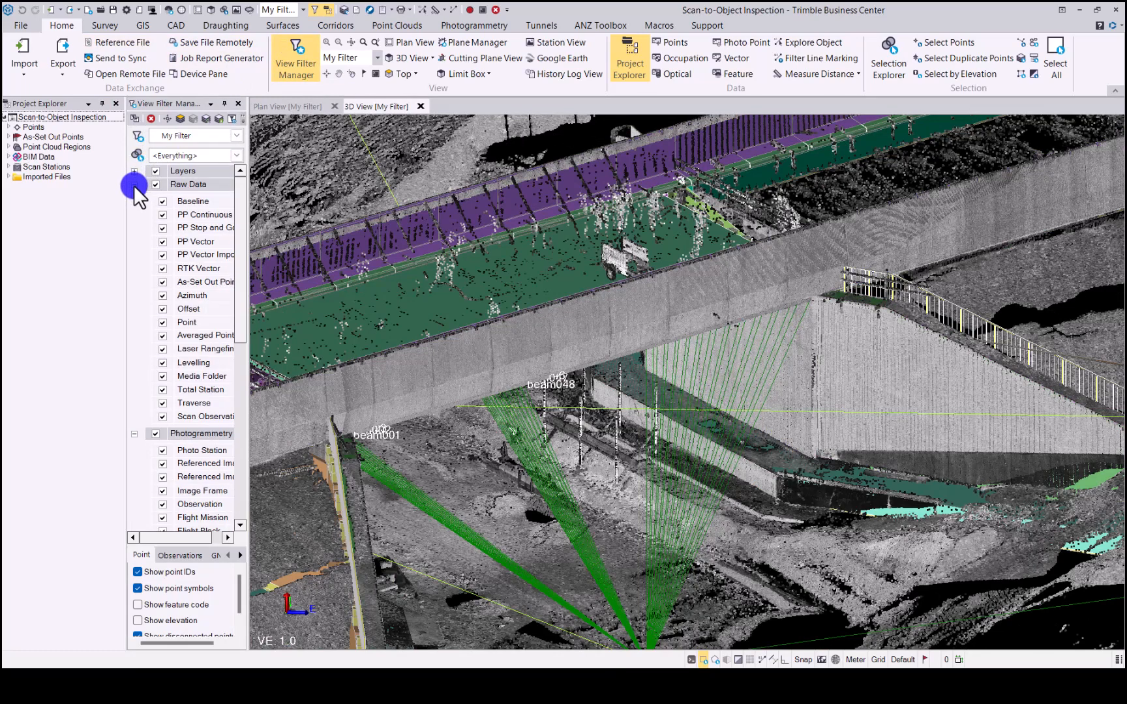
{"action": "left_click", "coordinate": [135, 198]}
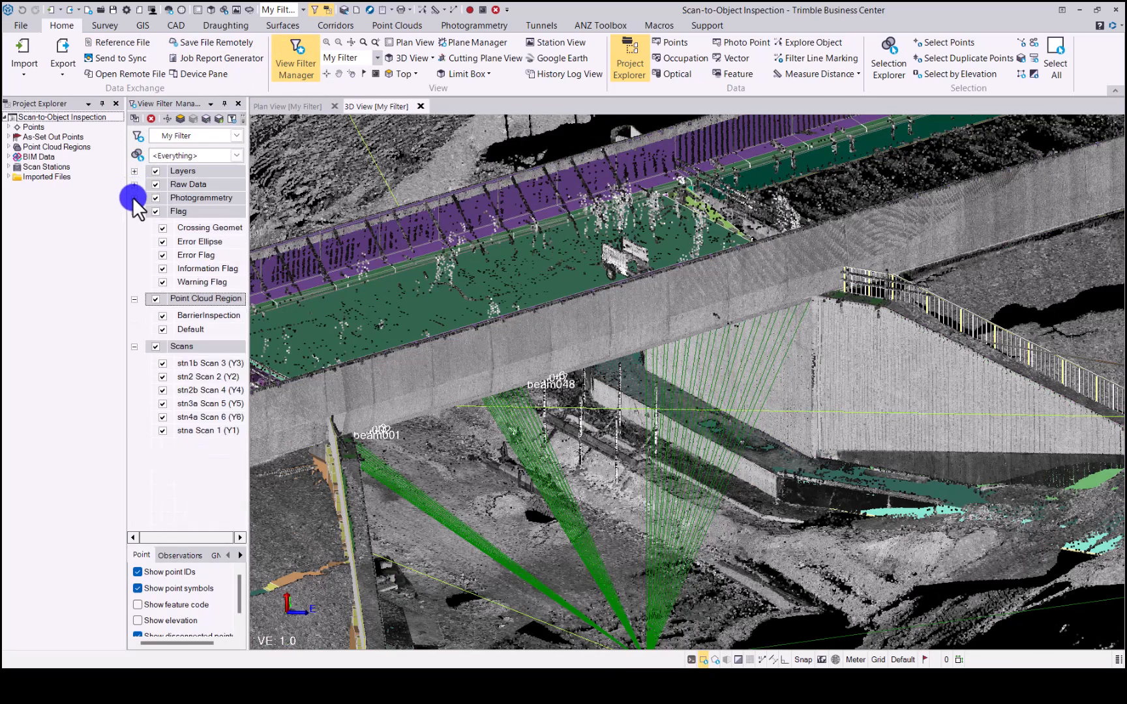
{"action": "left_click", "coordinate": [156, 185]}
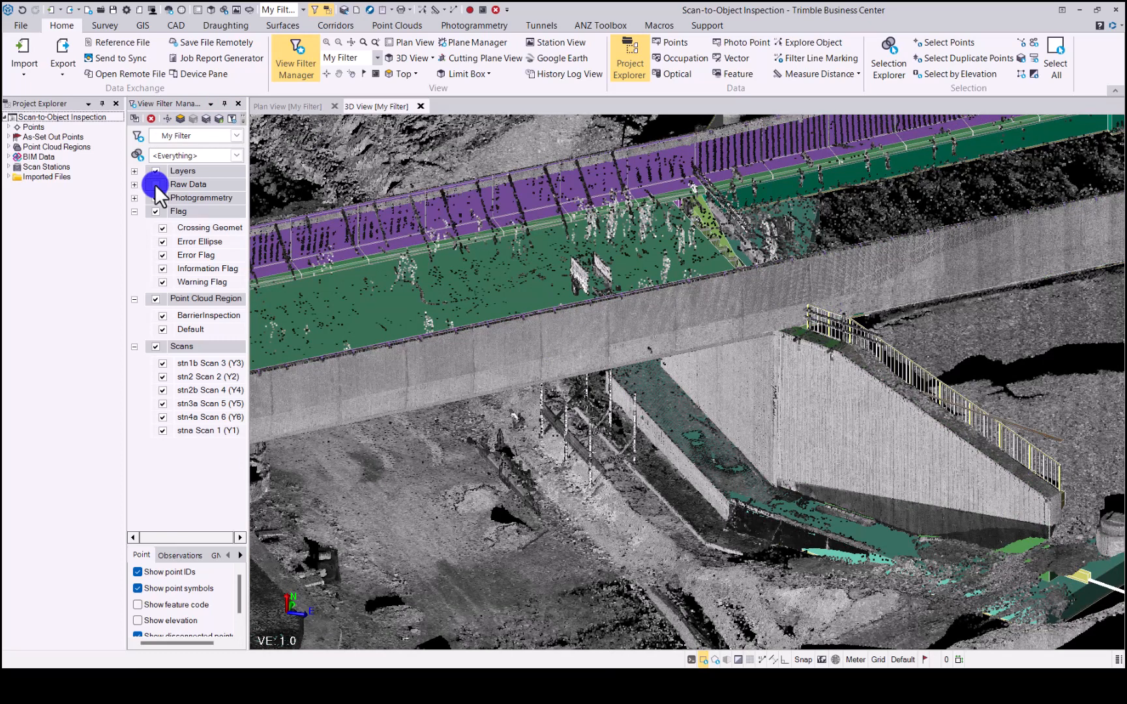
- Start the point cloud Scan Inspection command and dock the View Filter Manager together with the Project Explorer
{"action": "left_click", "coordinate": [401, 25]}
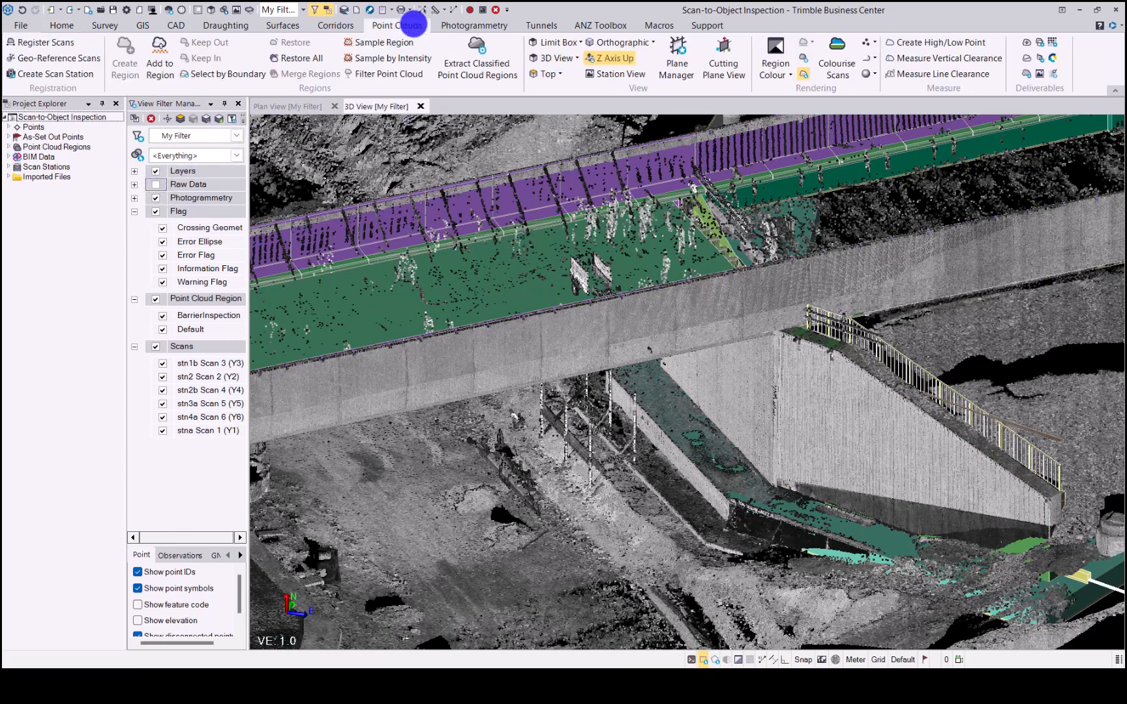
{"action": "left_click", "coordinate": [1053, 71]}
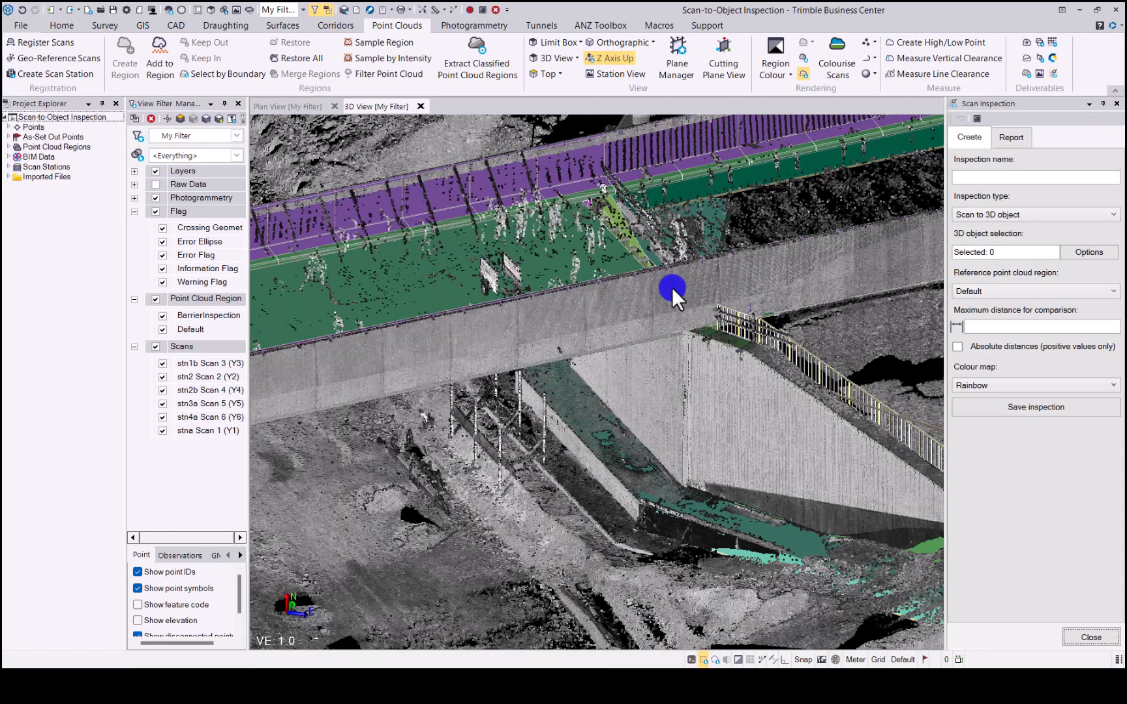
{"action": "left_click_drag", "start_coordinate": [184, 105], "coordinate": [82, 103]}
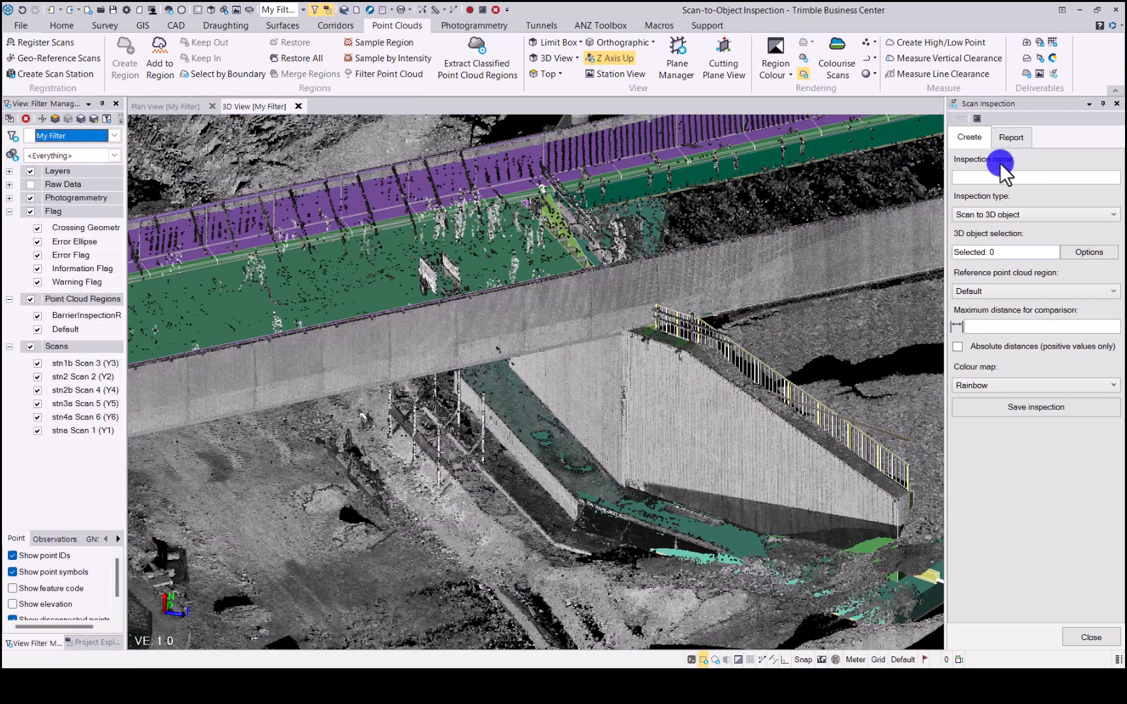
- Name the inspection Test1 and set its type to Scan to 3D object
{"action": "left_click", "coordinate": [977, 174]}
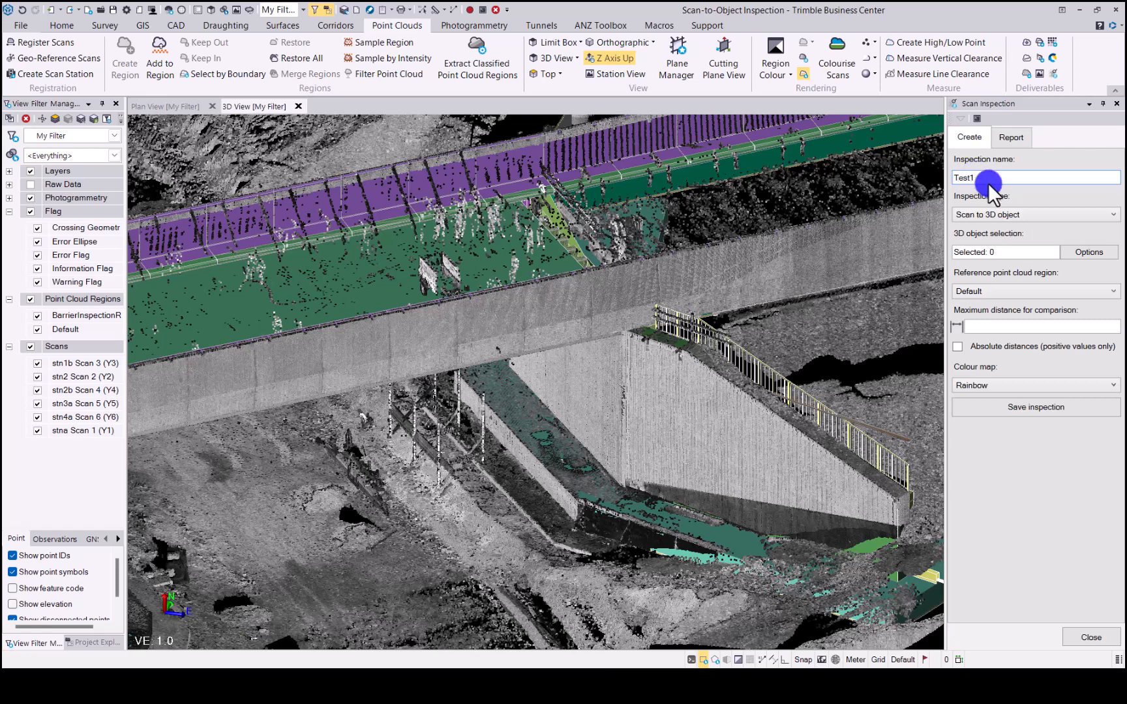
{"action": "left_click", "coordinate": [1028, 215]}
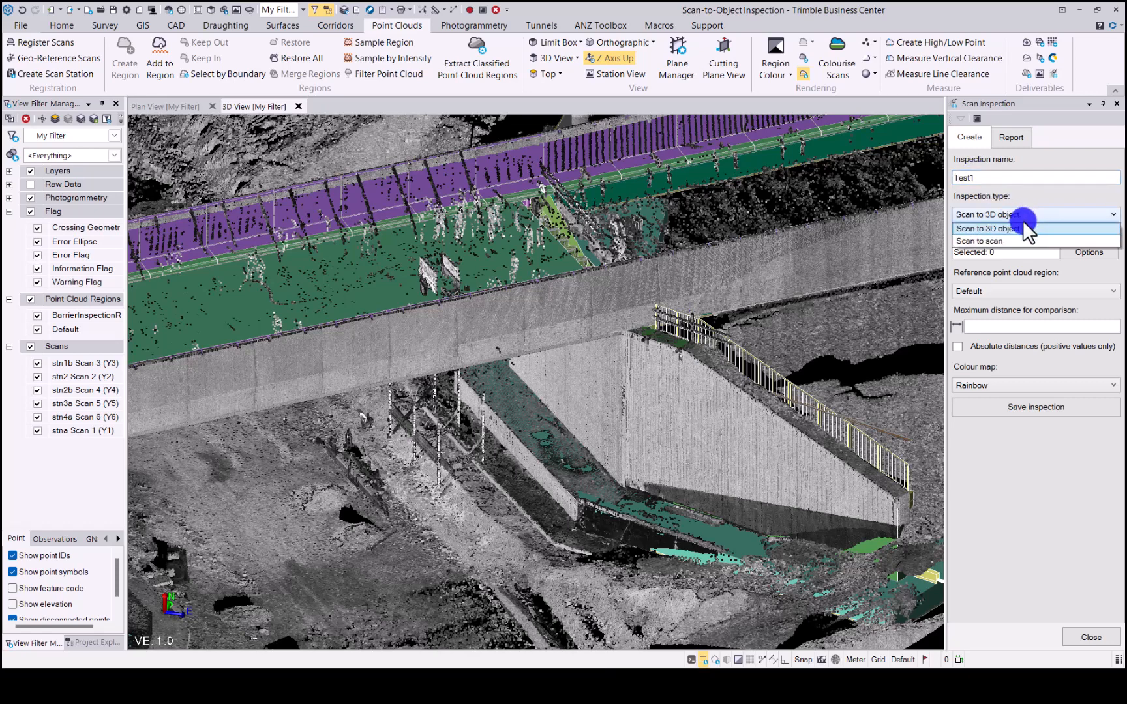
{"action": "left_click", "coordinate": [1013, 228]}
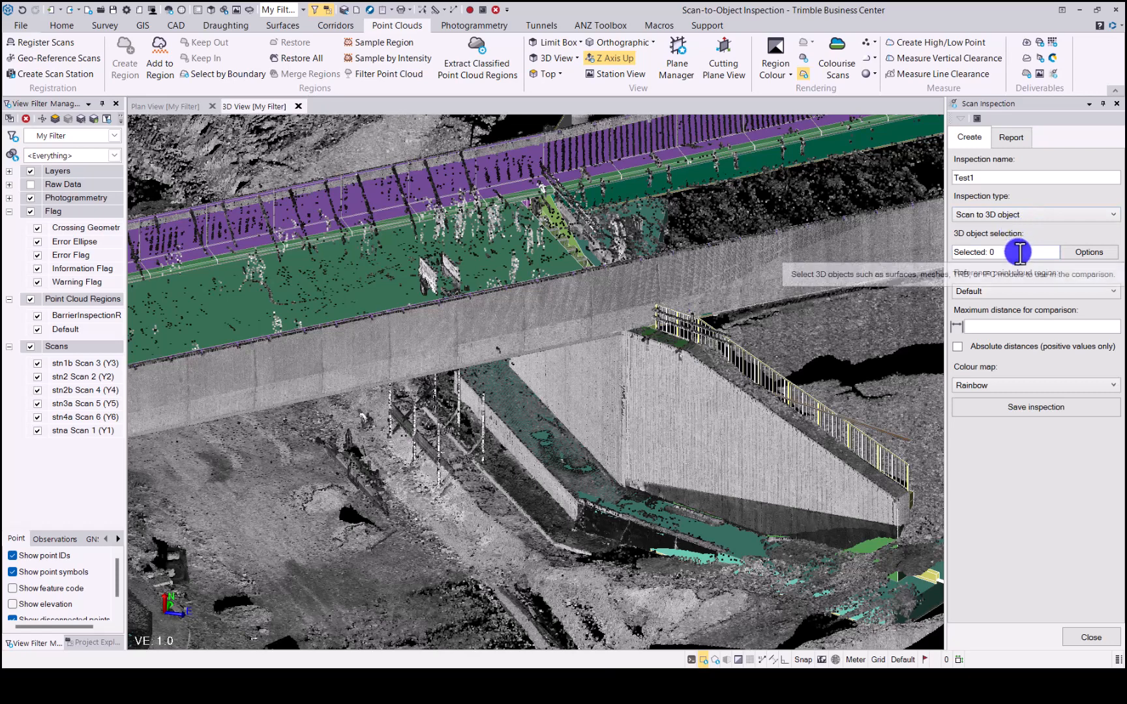
- Select the abutment footing and two adjacent parapet panels of the bridge as 3D objects for the inspection
{"action": "left_click", "coordinate": [1019, 252]}
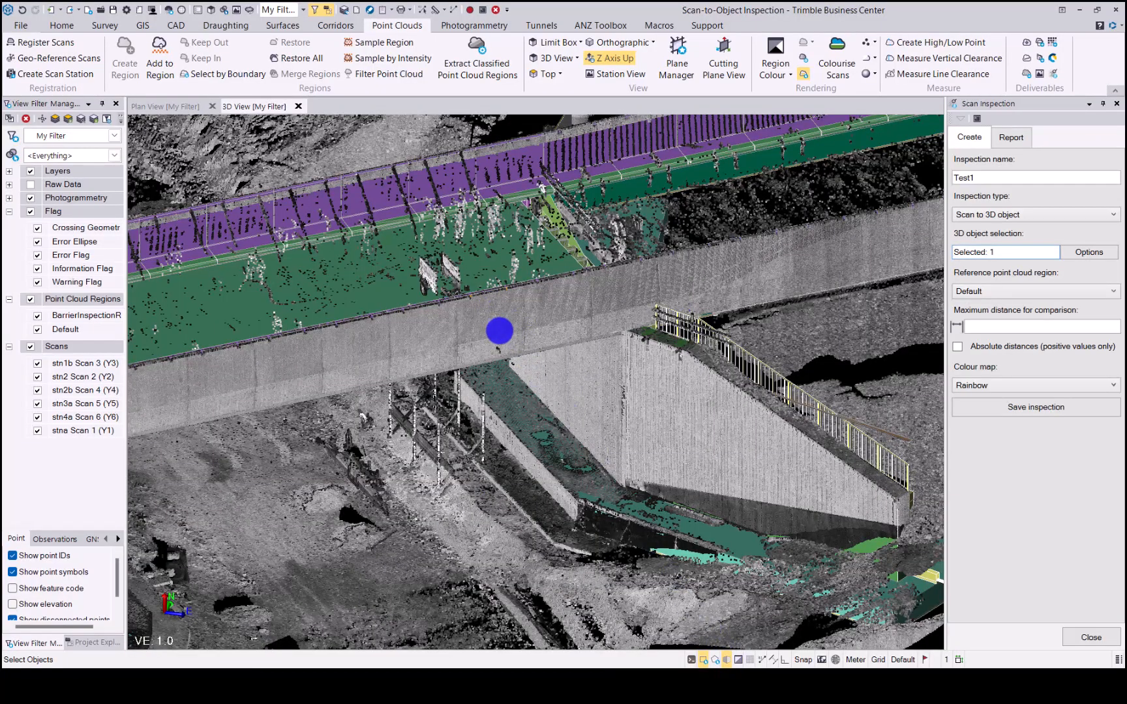
{"action": "right_click_drag", "start_coordinate": [500, 331], "coordinate": [499, 331]}
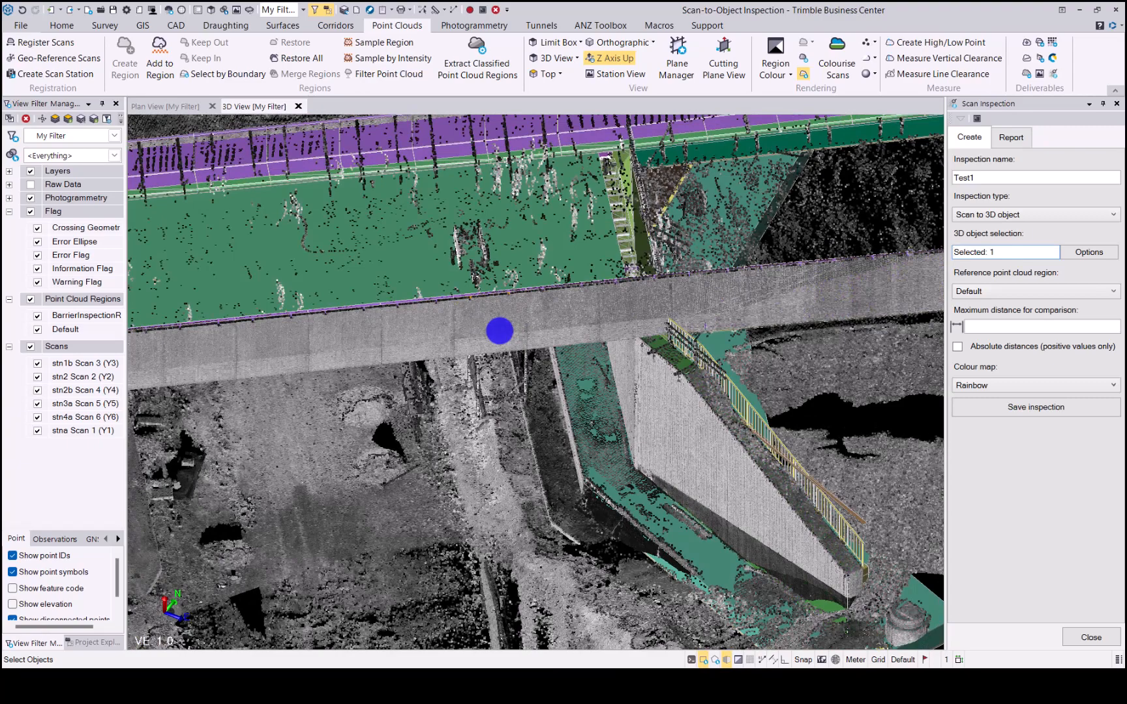
{"action": "left_click", "coordinate": [592, 401]}
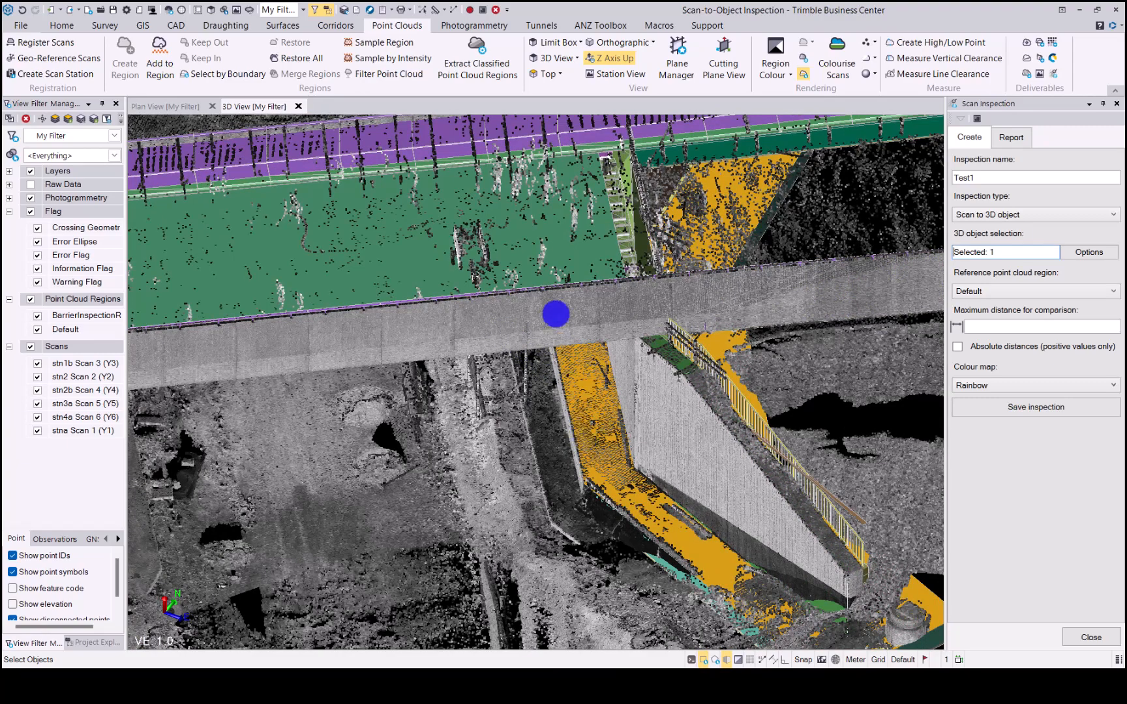
{"action": "scroll", "coordinate": [556, 313], "scroll_direction": "up", "scroll_amount": 5}
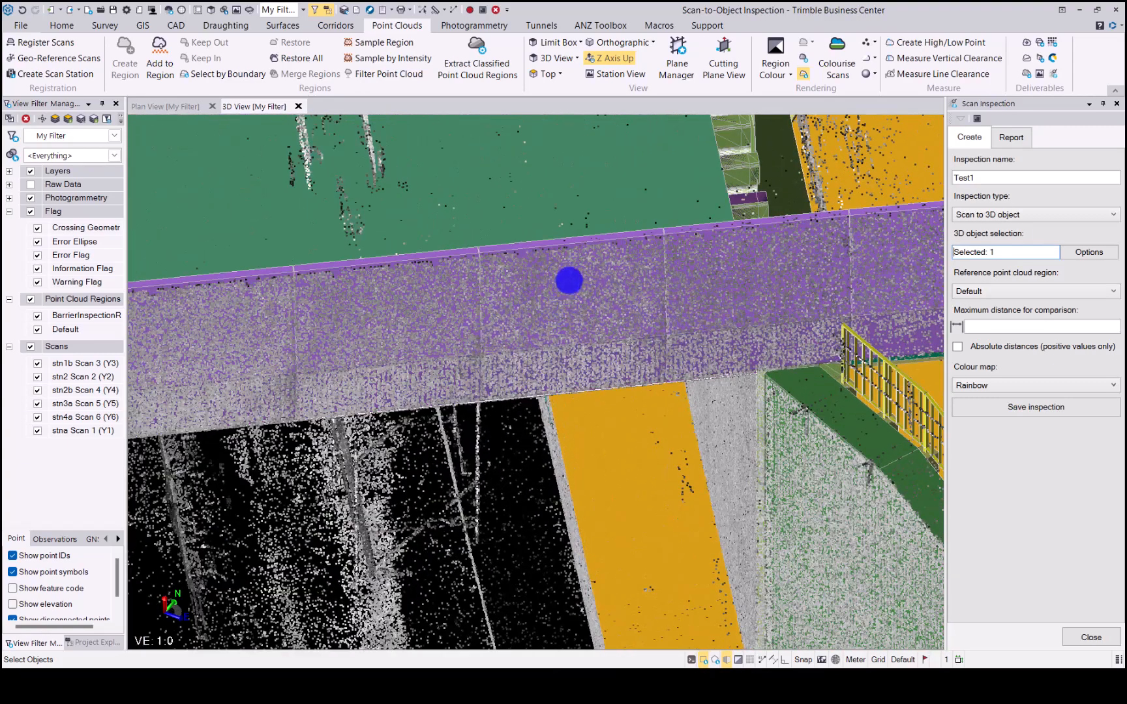
{"action": "left_click", "coordinate": [569, 280]}
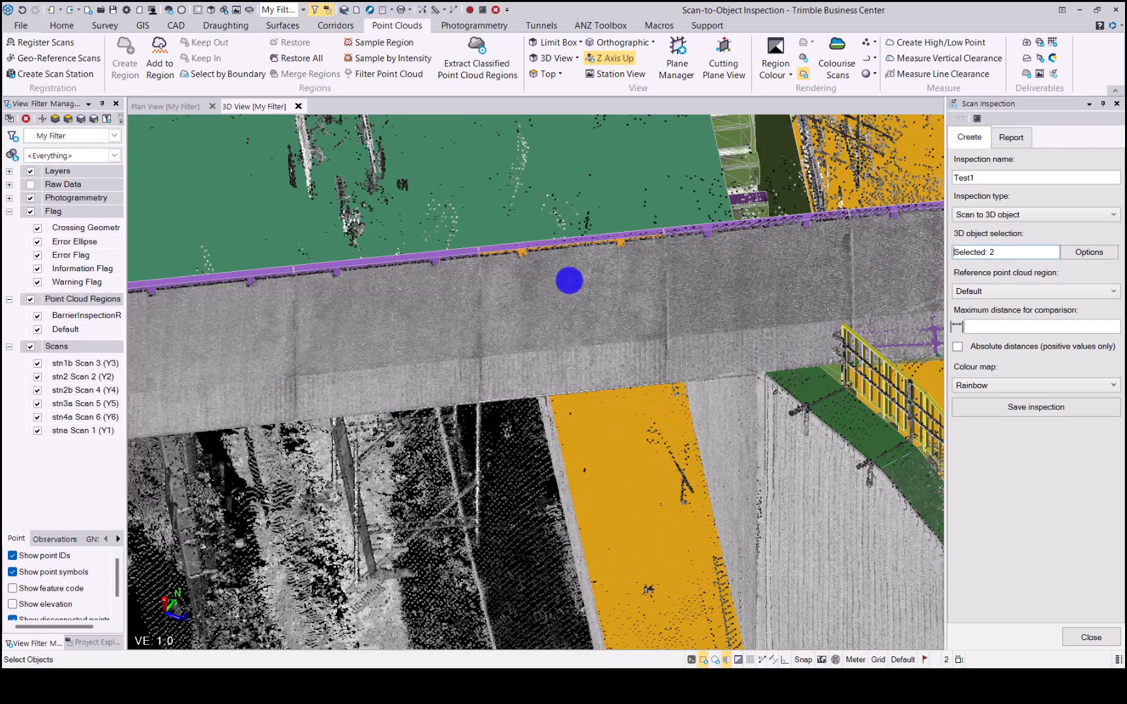
{"action": "left_click", "coordinate": [422, 312]}
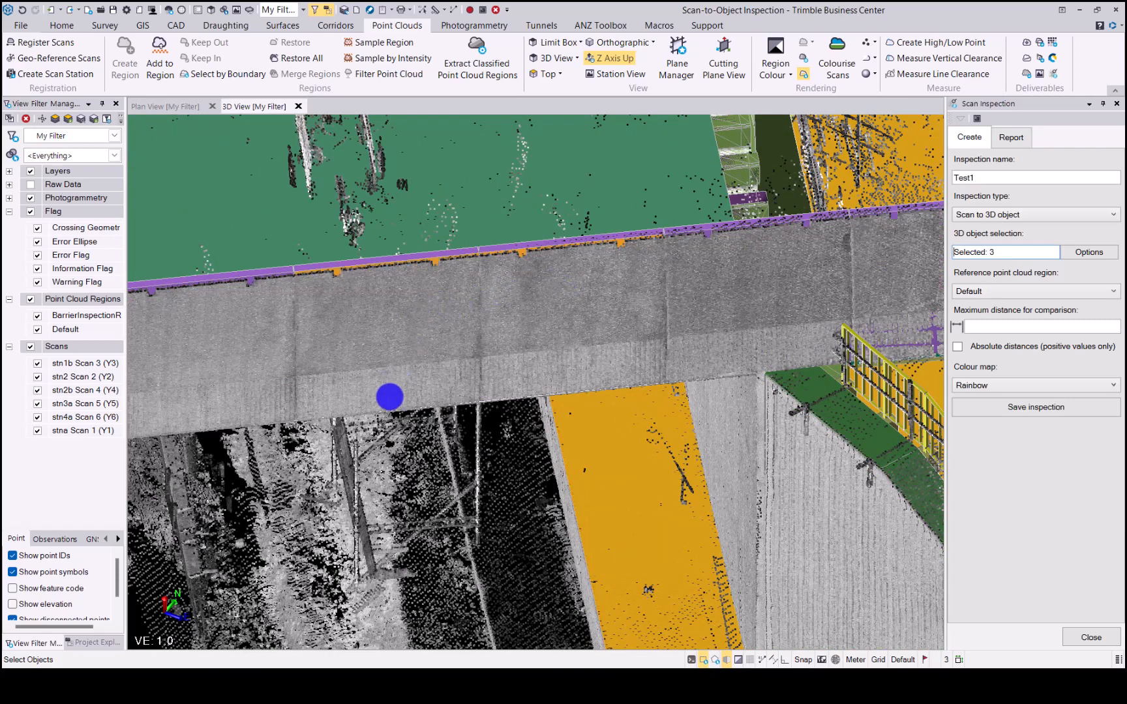
- Hide the point cloud regions, then add another parapet panel and the wing wall to the object selection and deselect the footing
{"action": "left_click", "coordinate": [30, 298]}
{"action": "scroll", "coordinate": [573, 371], "scroll_direction": "down", "scroll_amount": 2}
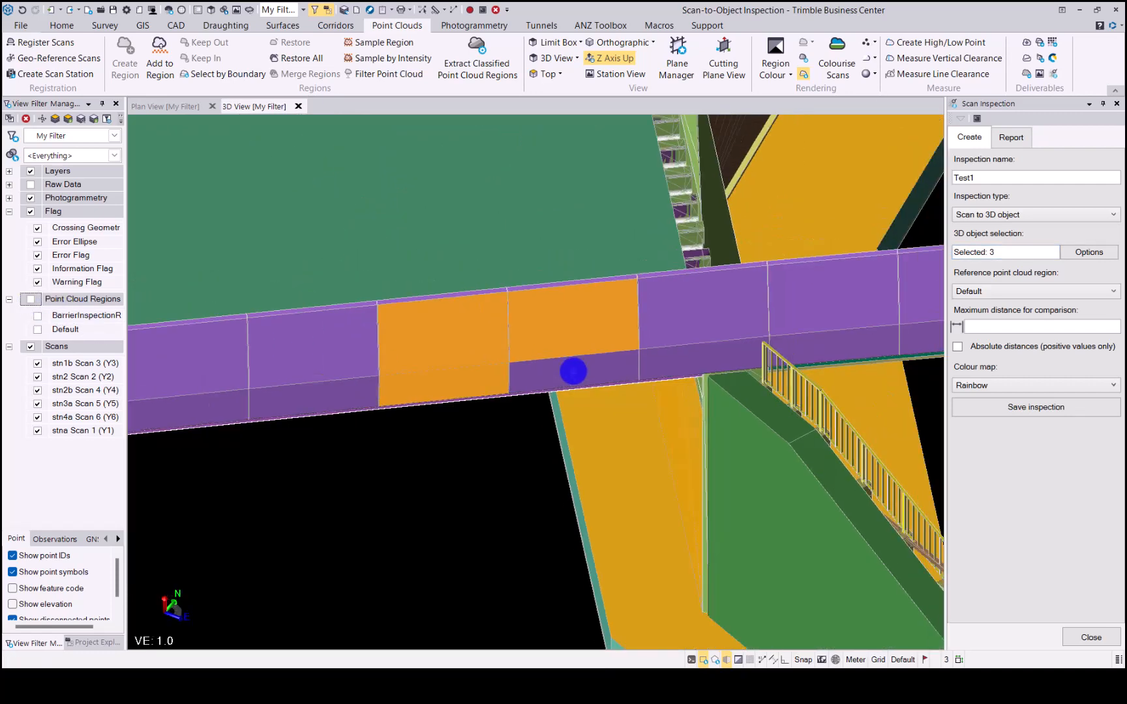
{"action": "middle_click_drag", "start_coordinate": [574, 371], "coordinate": [431, 329]}
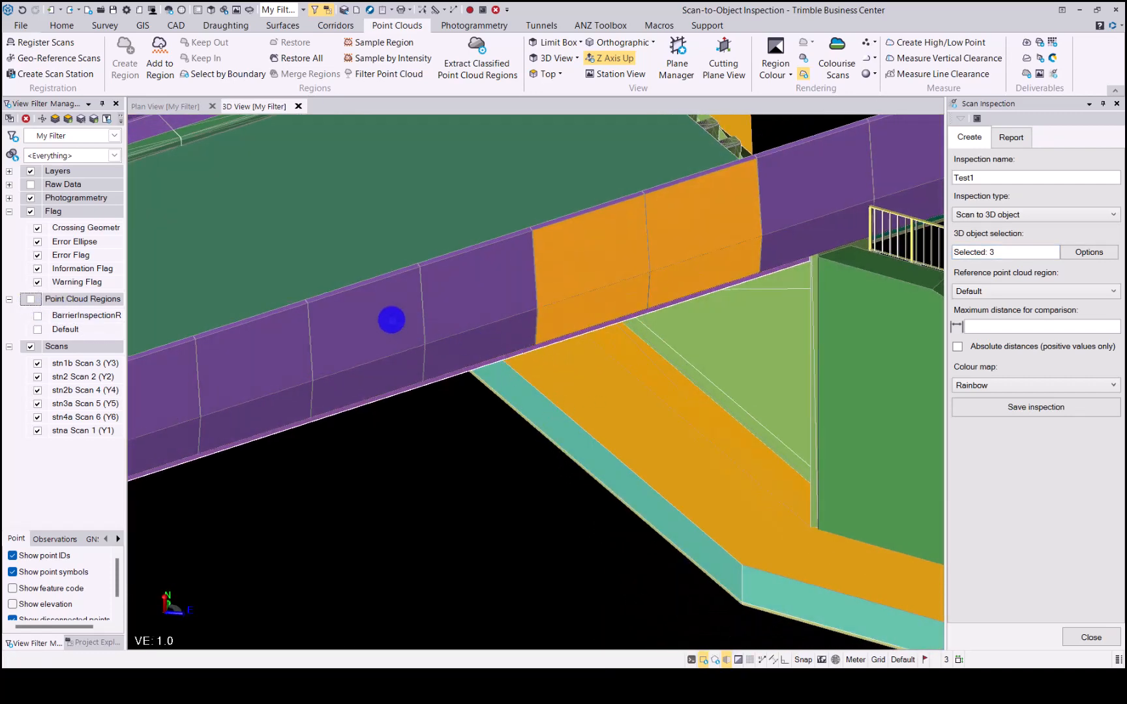
{"action": "left_click", "coordinate": [391, 319]}
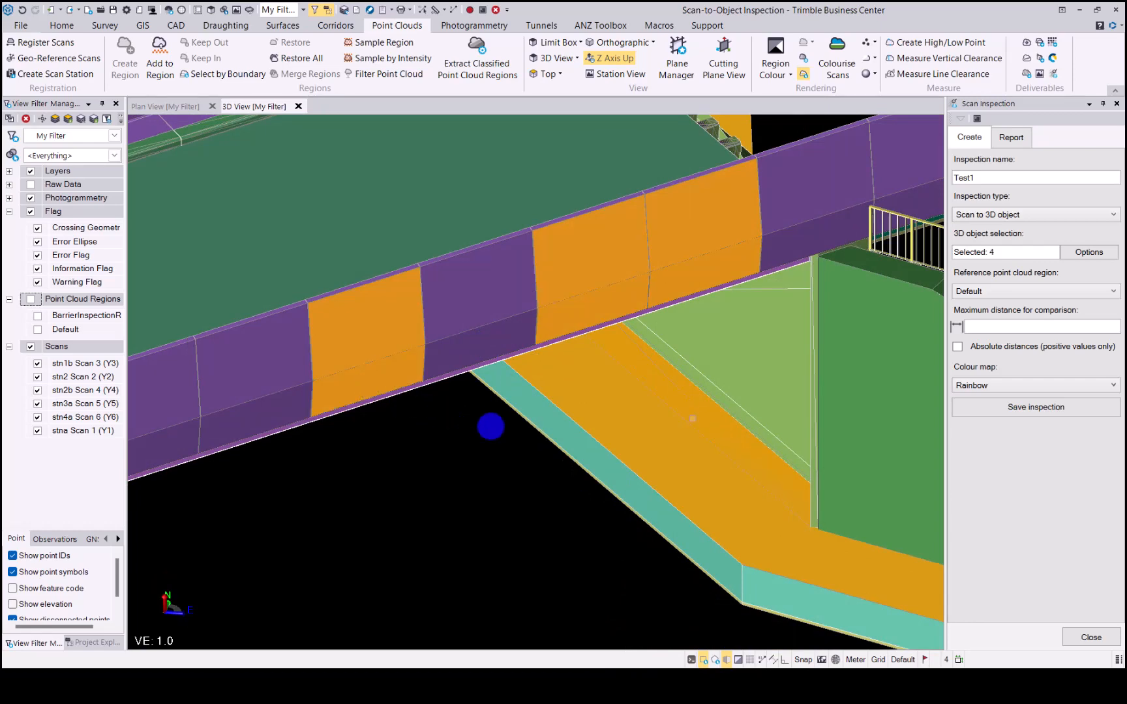
{"action": "left_click", "coordinate": [709, 494]}
{"action": "middle_click_drag", "start_coordinate": [709, 470], "coordinate": [483, 419]}
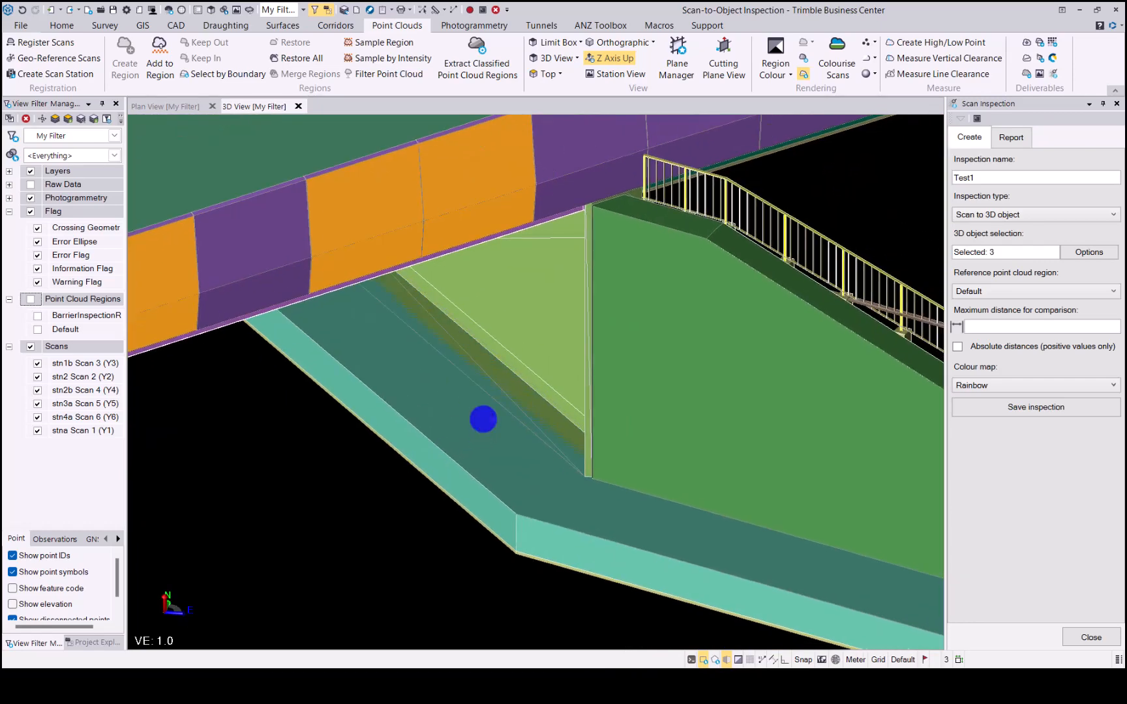
{"action": "left_click", "coordinate": [666, 385]}
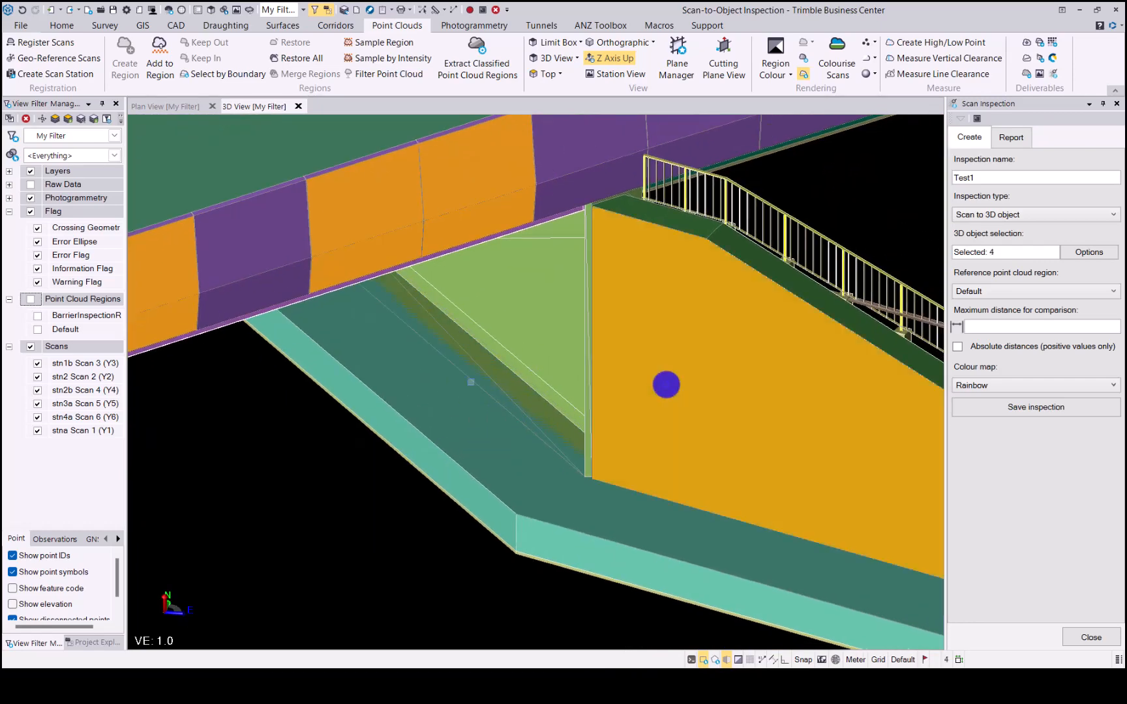
- Add three separate parapet panels on the opposite side of the bridge to the object selection
{"action": "middle_click_drag", "start_coordinate": [666, 385], "coordinate": [609, 327]}
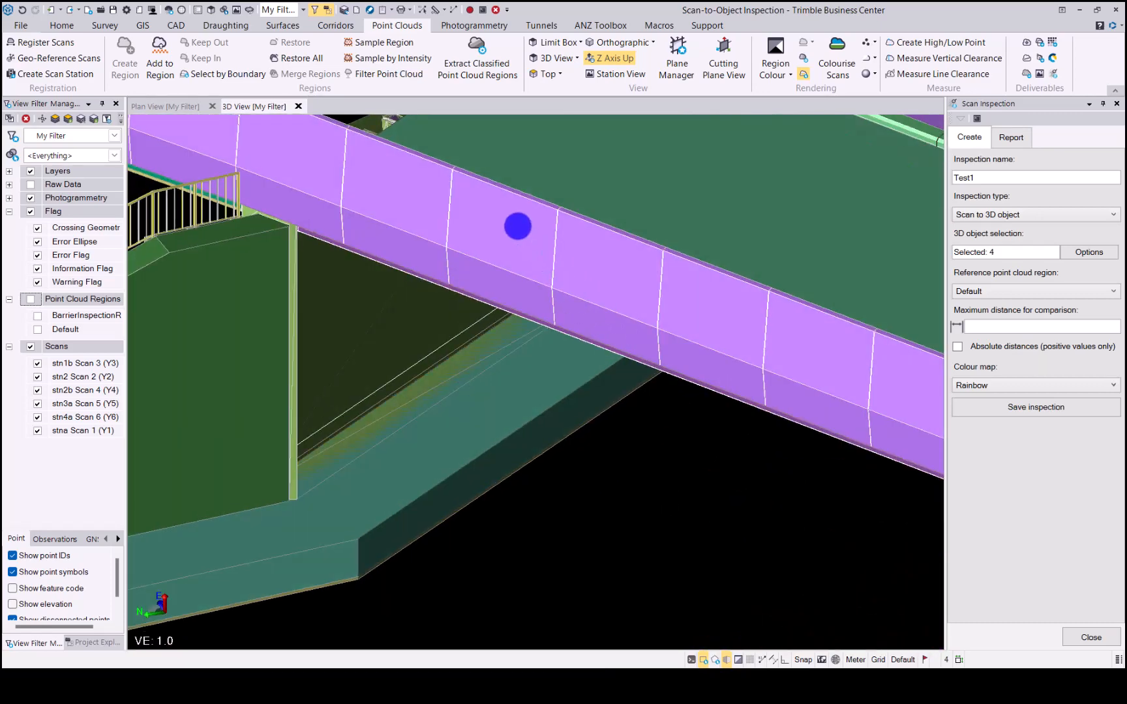
{"action": "left_click", "coordinate": [518, 227]}
{"action": "left_click", "coordinate": [698, 285]}
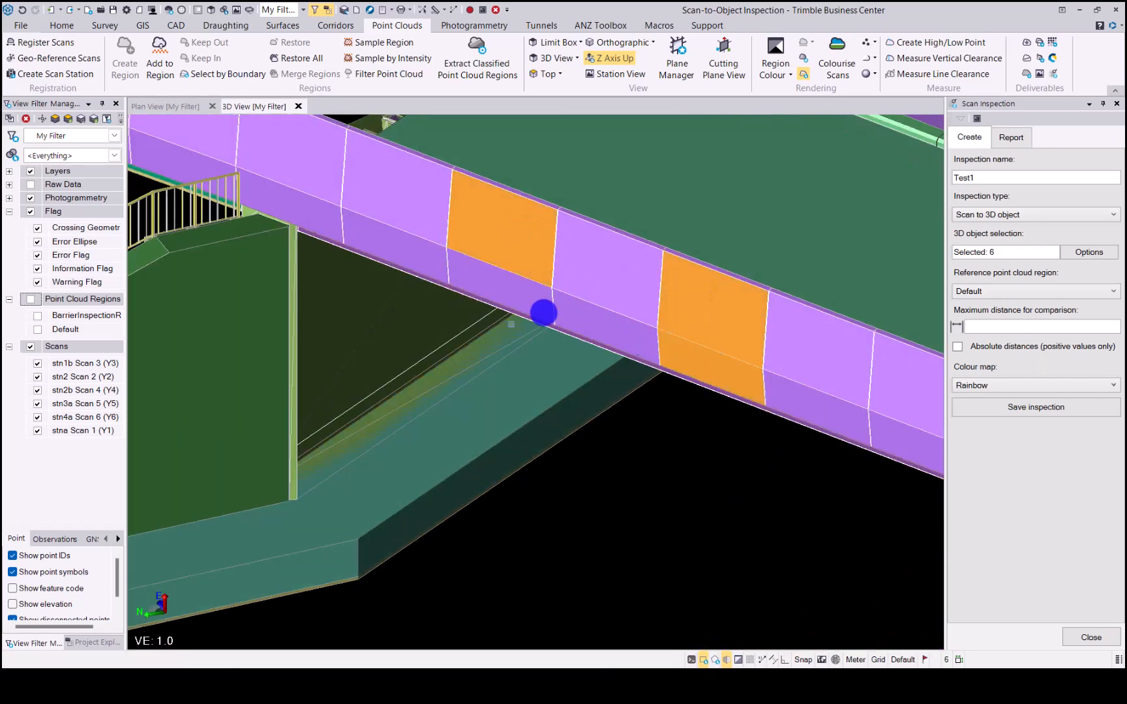
{"action": "left_click", "coordinate": [505, 300]}
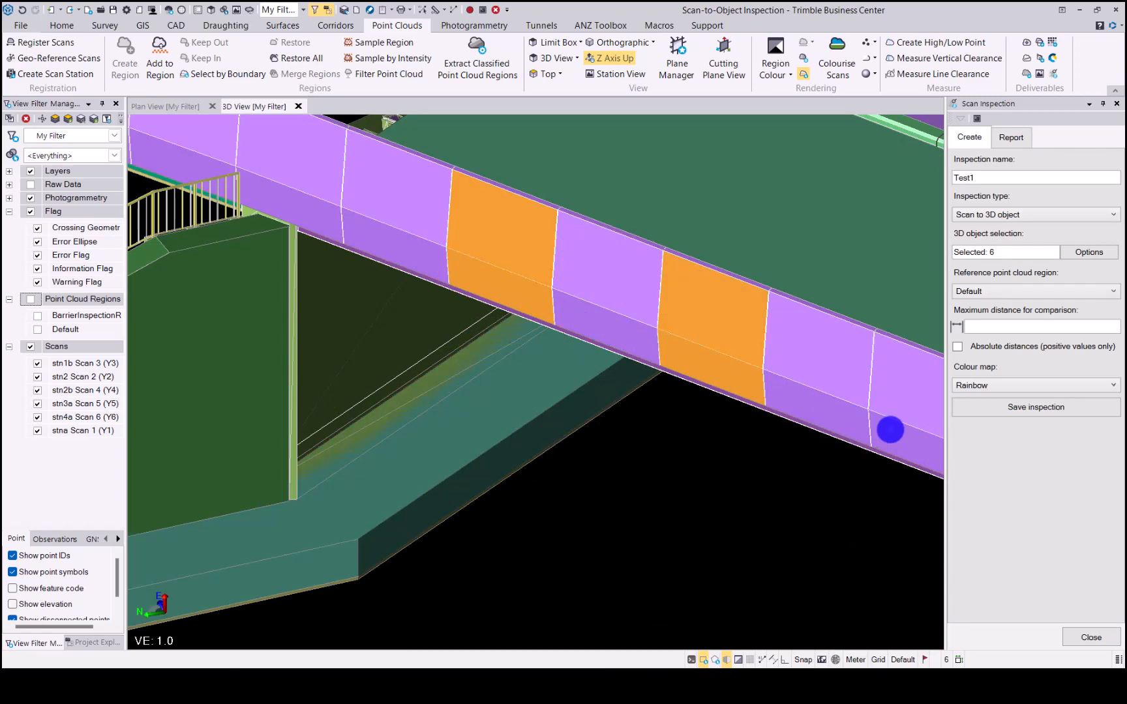
{"action": "left_click", "coordinate": [890, 430]}
{"action": "scroll", "coordinate": [889, 430], "scroll_direction": "down", "scroll_amount": 3}
{"action": "middle_click_drag", "start_coordinate": [889, 431], "coordinate": [918, 394]}
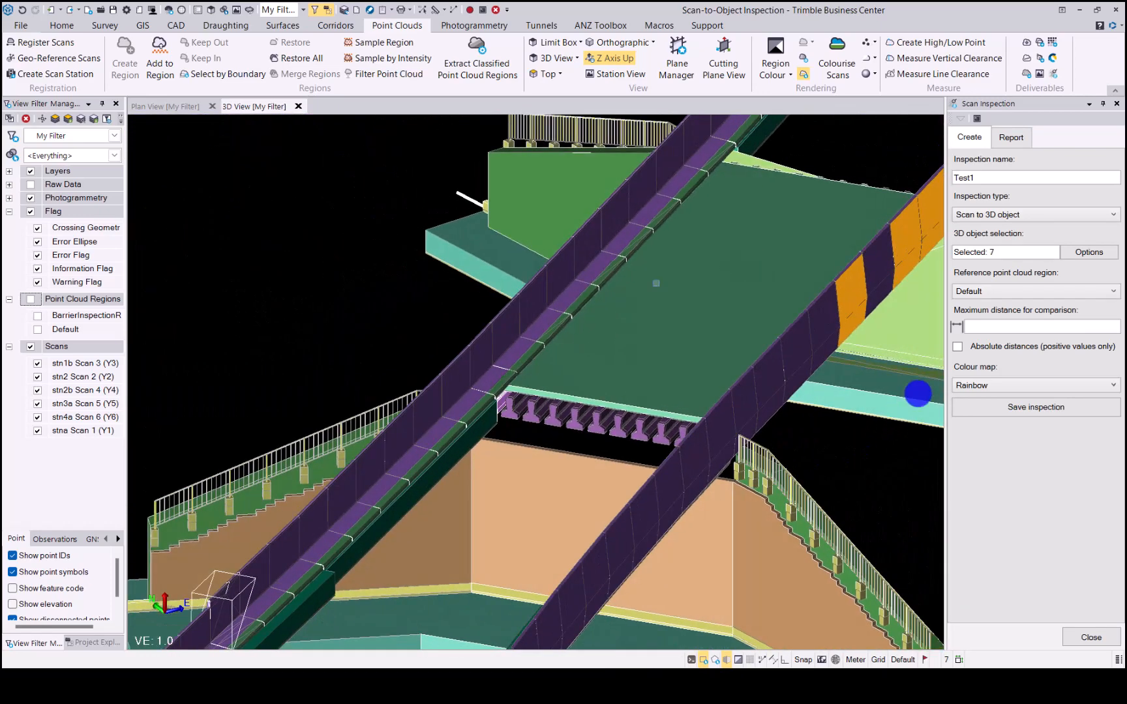
- Keep Default as the reference point cloud region and show all point cloud regions again
{"action": "left_click", "coordinate": [998, 287]}
{"action": "left_click", "coordinate": [979, 319]}
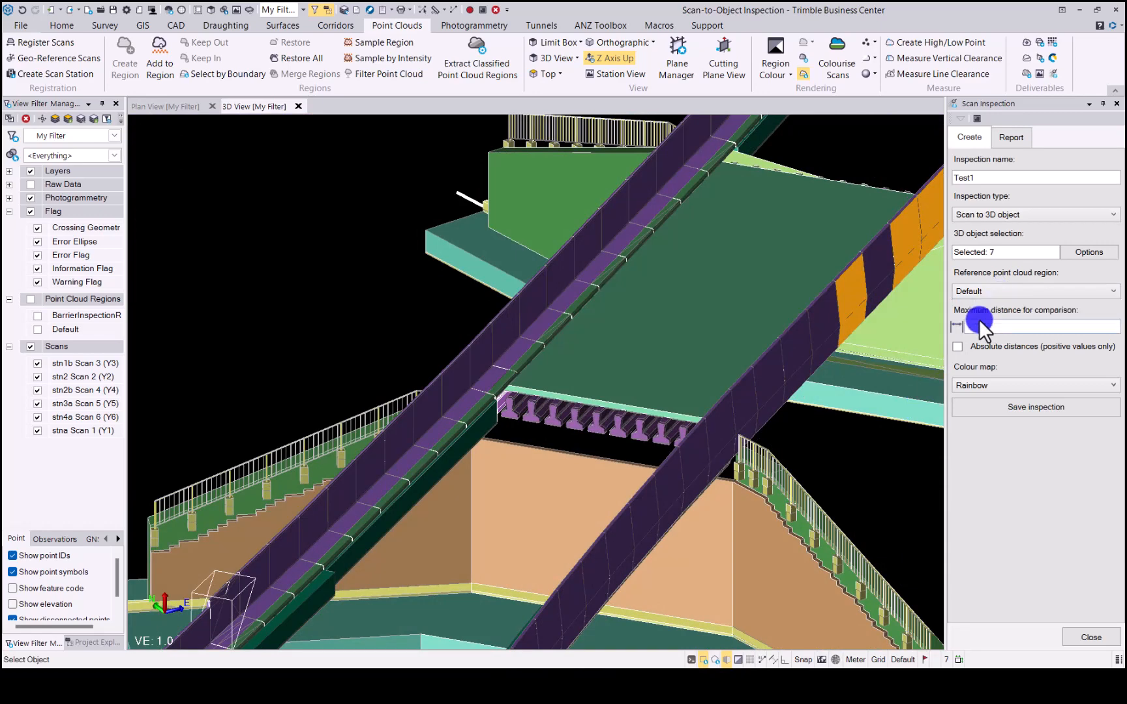
{"action": "left_click", "coordinate": [30, 299]}
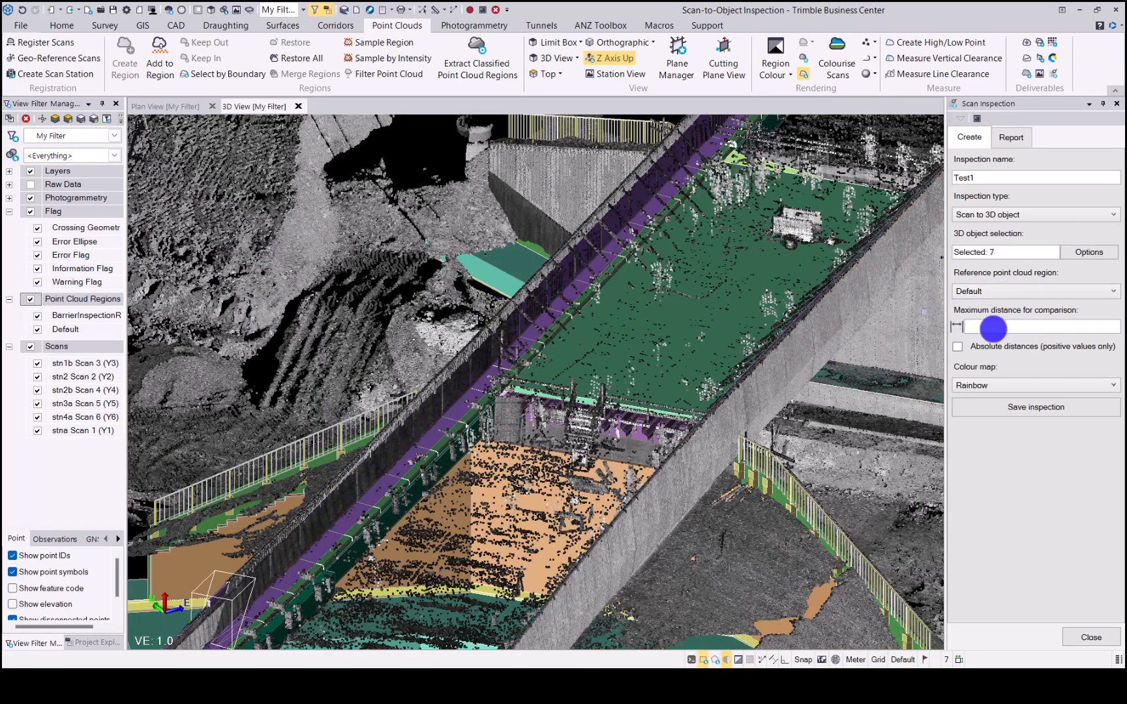
- Set the maximum distance for comparison to 0.3 m and save the inspection with the Rainbow colour map
{"action": "left_click", "coordinate": [994, 328]}
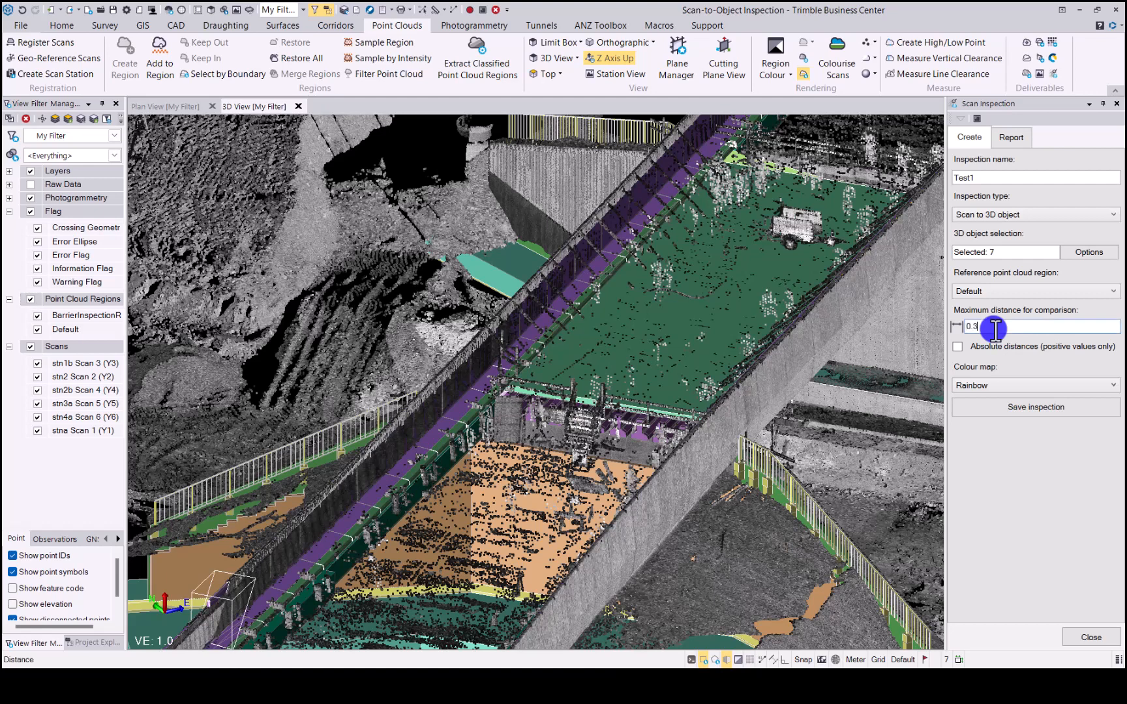
{"action": "type", "text": "0.3"}
{"action": "key", "text": "Tab"}
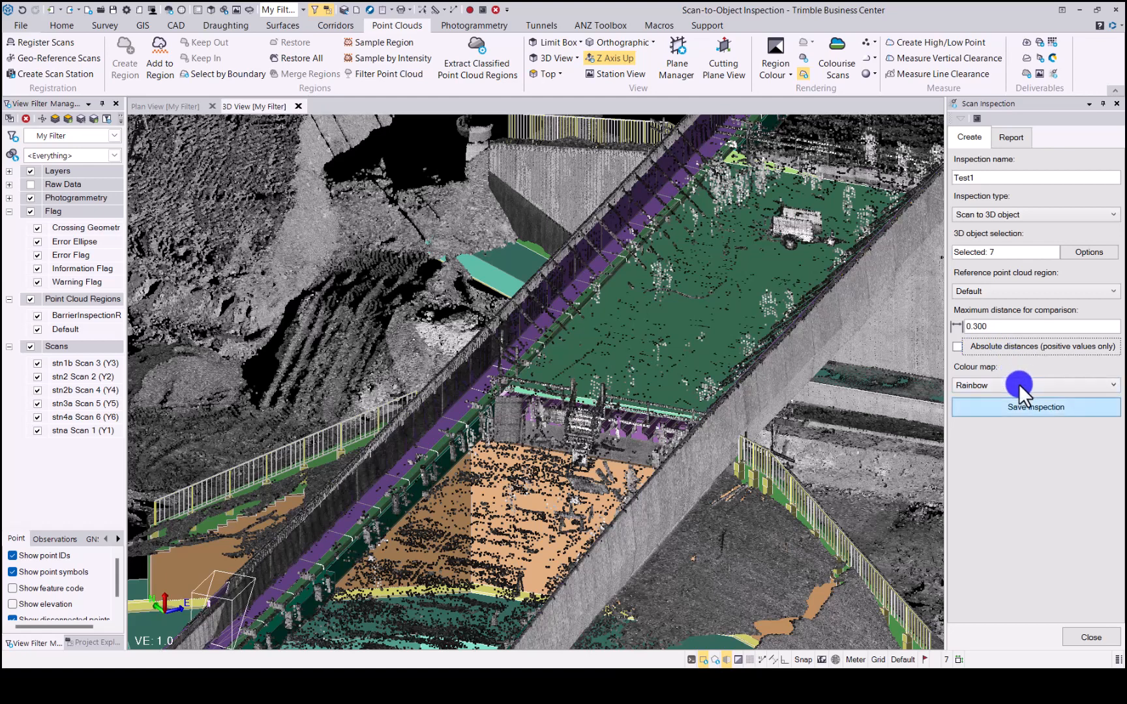
{"action": "left_click", "coordinate": [1018, 408]}
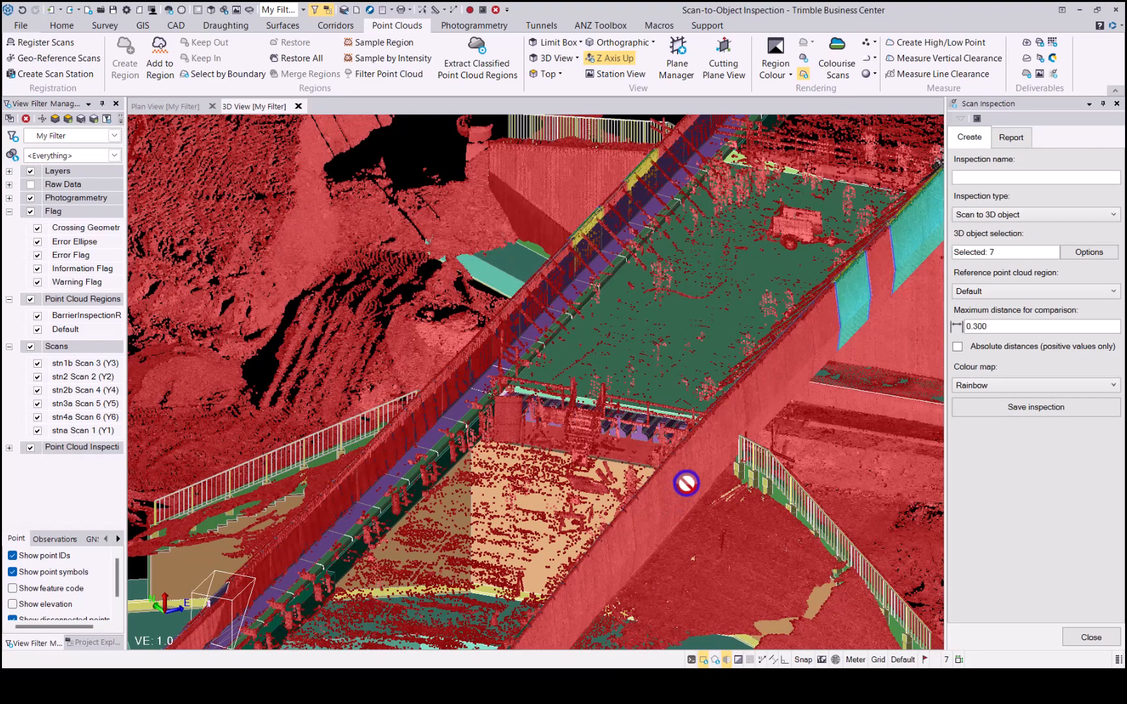
- Hide the point cloud regions and view the inspection colours on the parapet panels and wing wall
{"action": "middle_click_drag", "start_coordinate": [795, 319], "coordinate": [418, 474]}
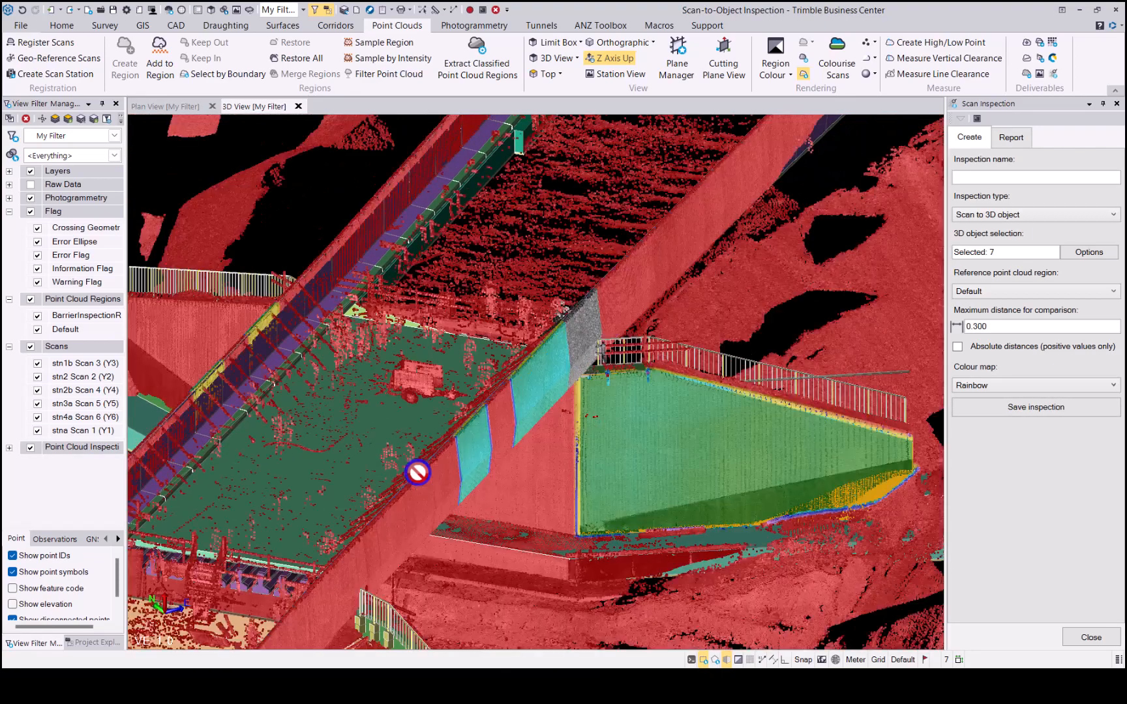
{"action": "right_click_drag", "start_coordinate": [418, 472], "coordinate": [417, 472]}
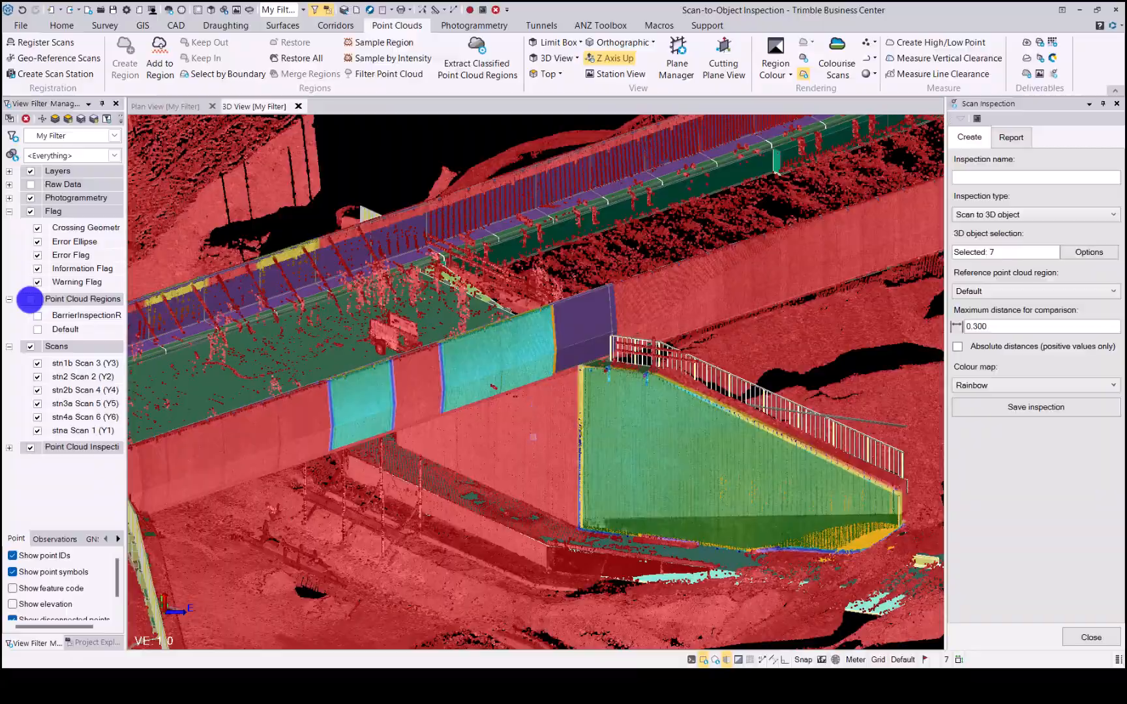
{"action": "mouse_move", "coordinate": [507, 428]}
{"action": "right_mouse_down"}
{"action": "mouse_move", "coordinate": [522, 435]}
{"action": "mouse_move", "coordinate": [476, 473]}
{"action": "mouse_move", "coordinate": [606, 457]}
{"action": "mouse_move", "coordinate": [662, 421]}
{"action": "right_mouse_up"}
{"action": "mouse_move", "coordinate": [677, 343]}
{"action": "right_mouse_down"}
{"action": "mouse_move", "coordinate": [822, 405]}
{"action": "mouse_move", "coordinate": [427, 376]}
{"action": "right_mouse_up"}
{"action": "right_click_drag", "start_coordinate": [827, 437], "coordinate": [631, 455]}
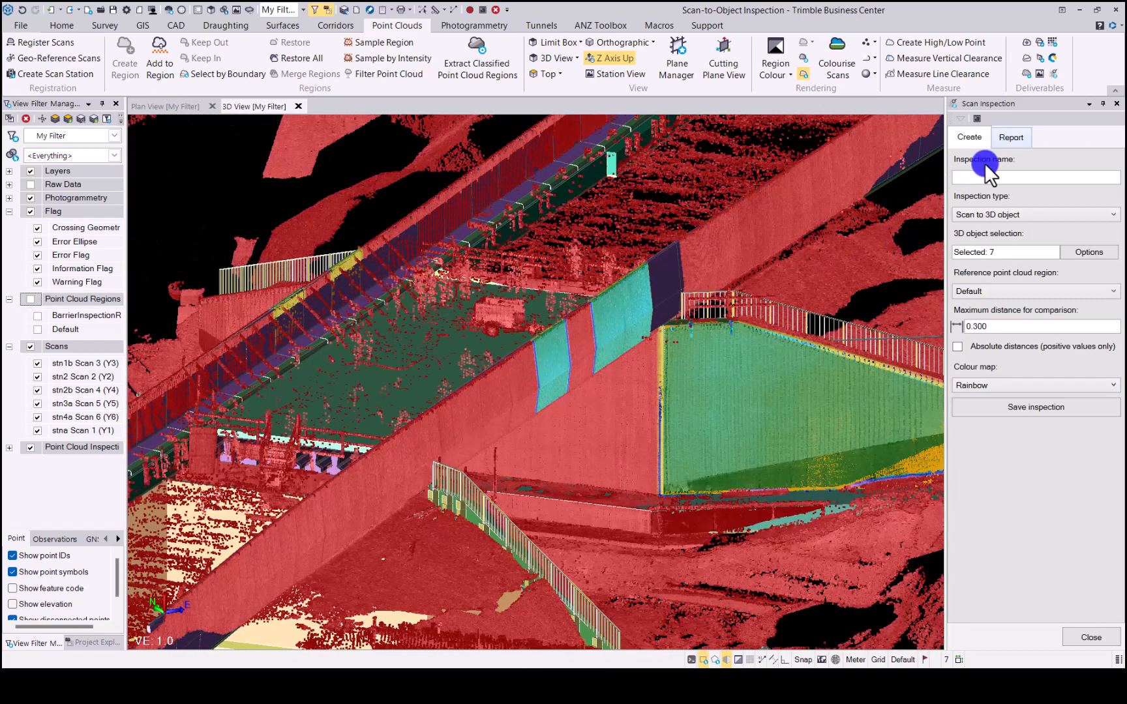
- Start reporting on the Test1 inspection and create a green layer named Test1 for its inspection points
{"action": "left_click", "coordinate": [1010, 137]}
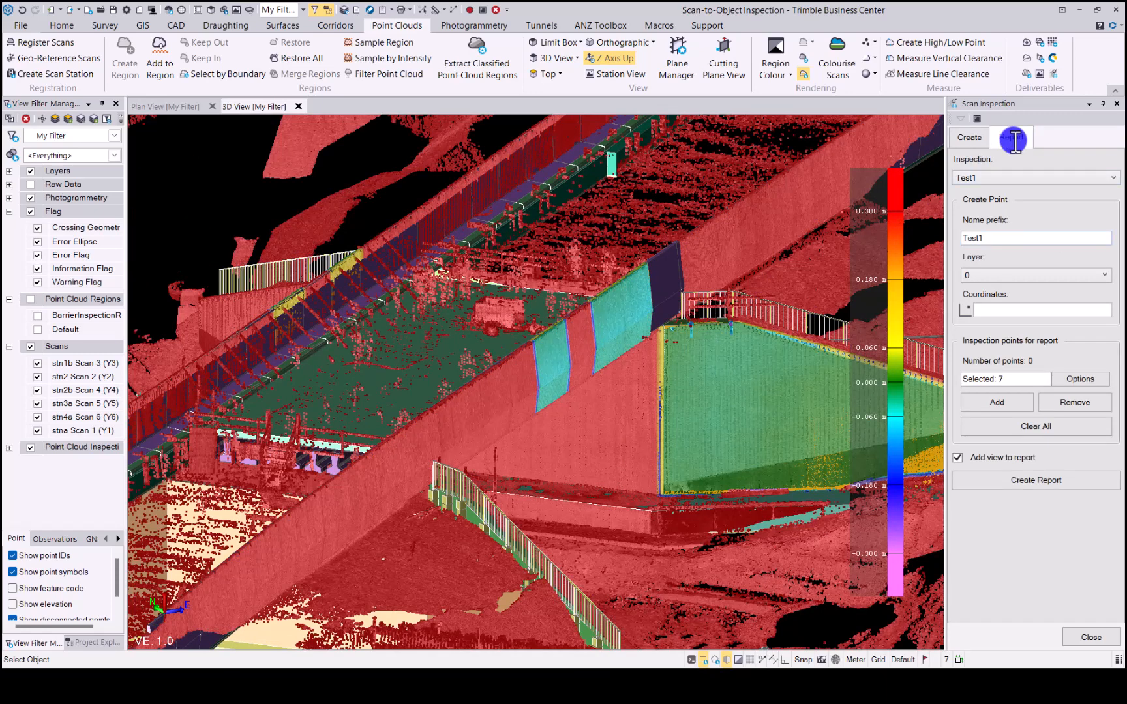
{"action": "left_click", "coordinate": [1018, 275]}
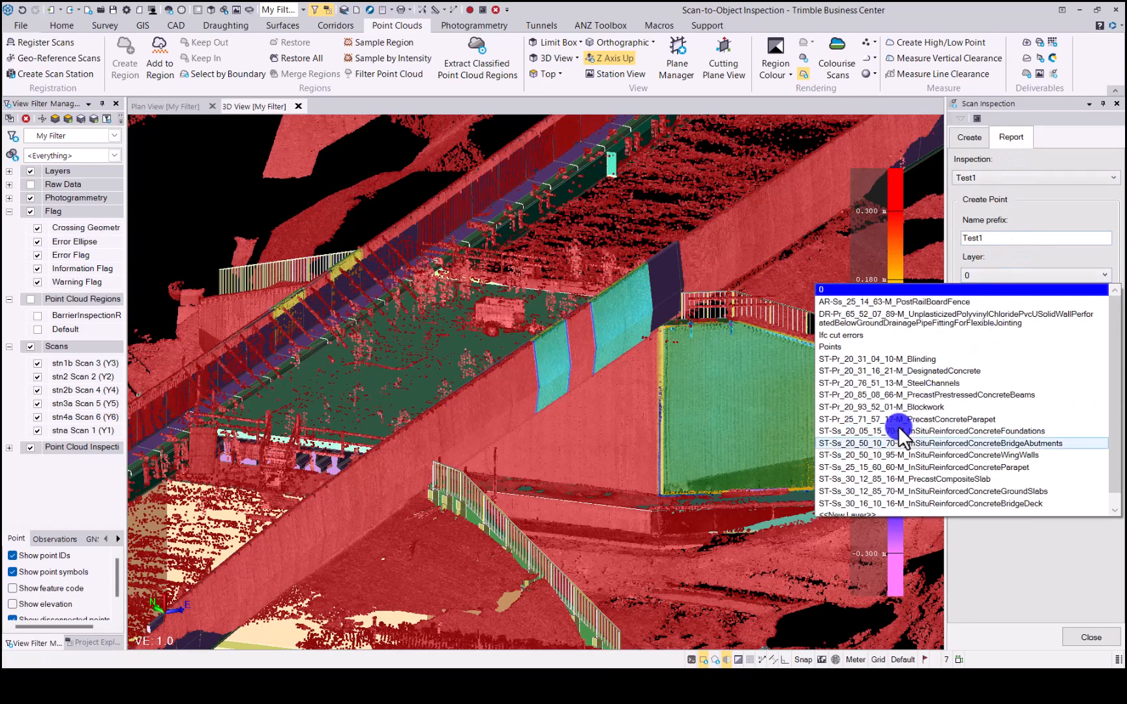
{"action": "left_click", "coordinate": [865, 502]}
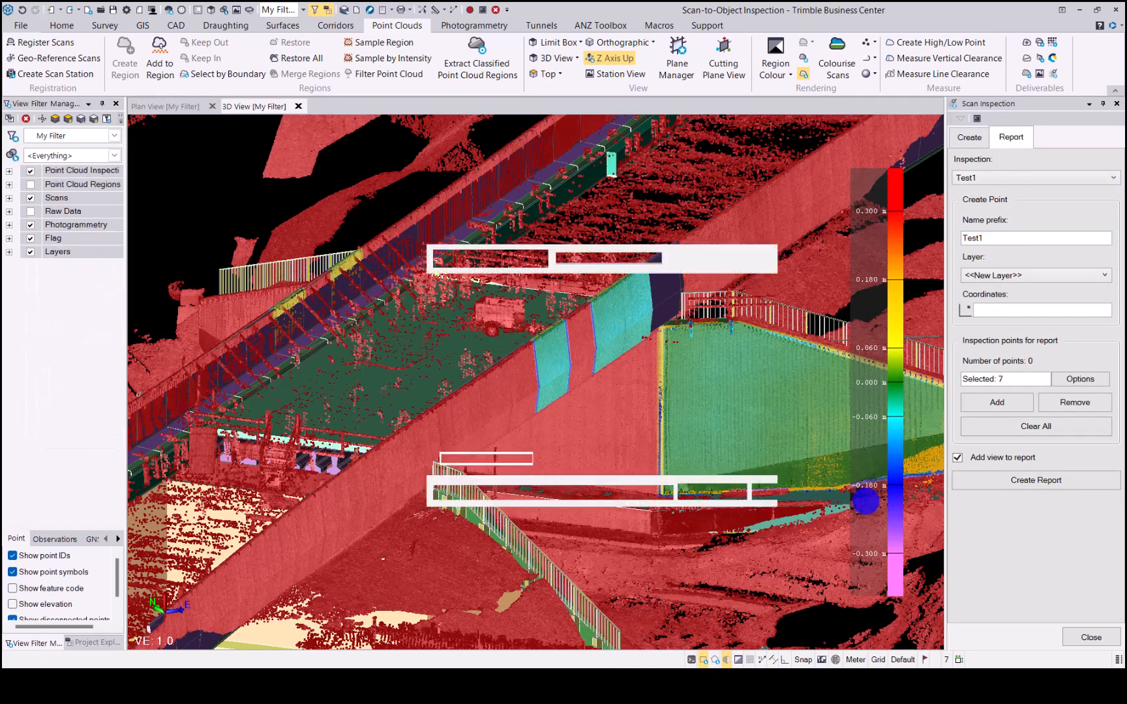
{"action": "type", "text": "Test1"}
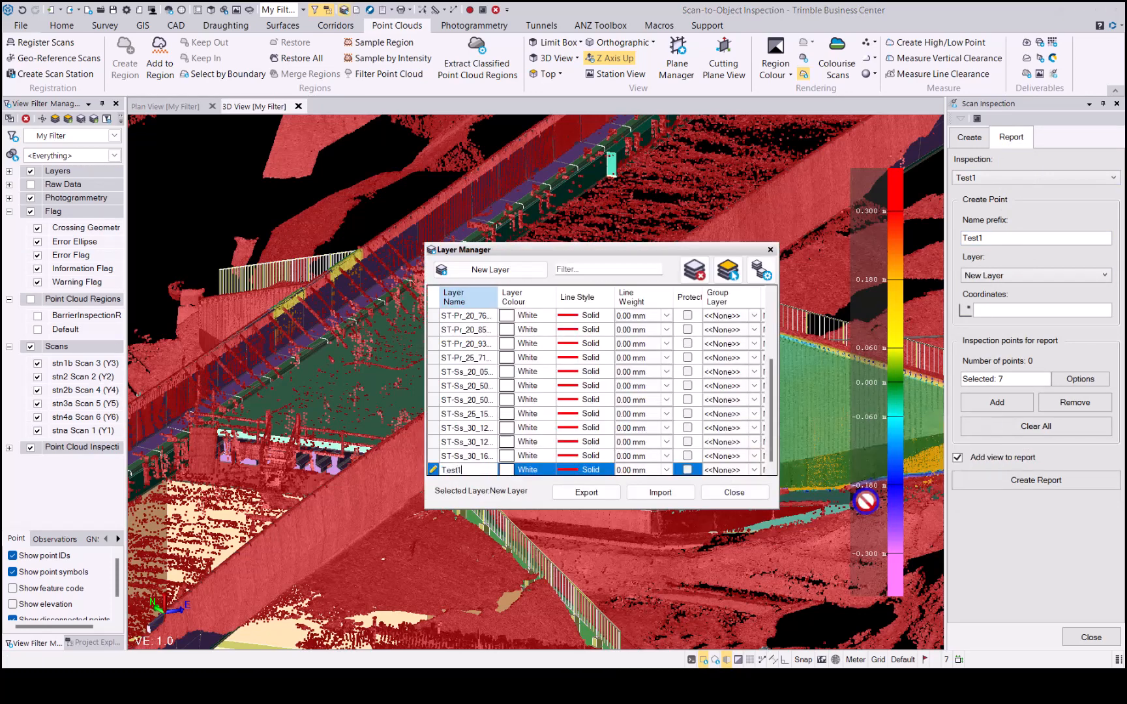
{"action": "left_click", "coordinate": [507, 470]}
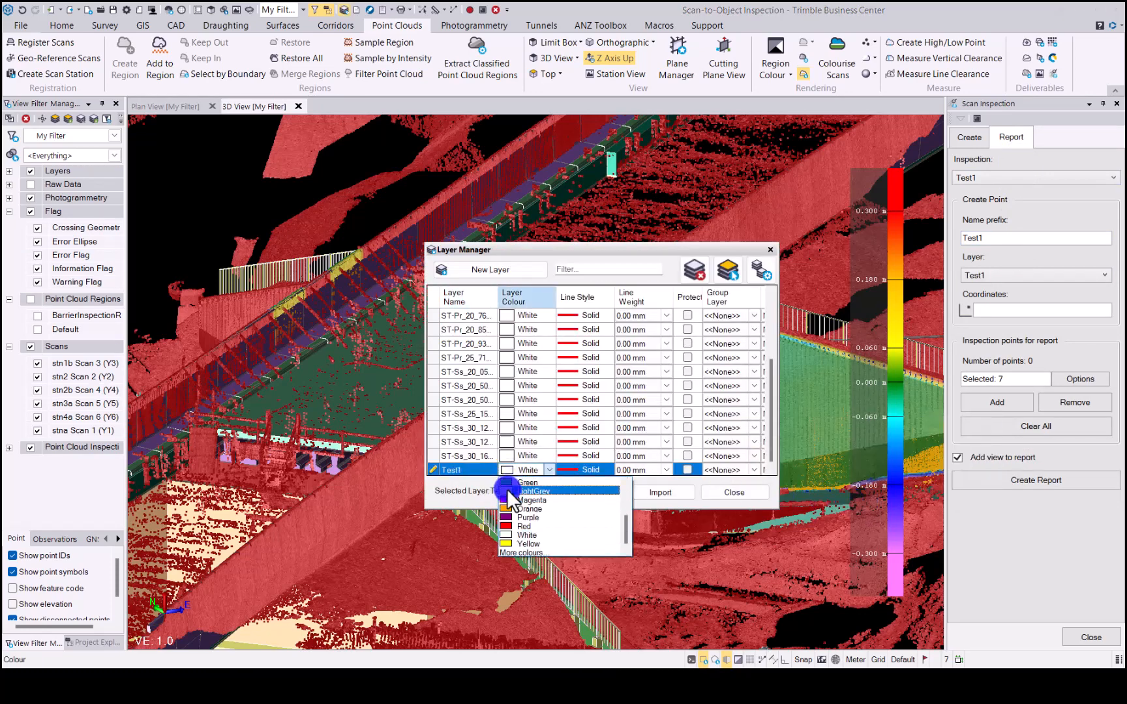
{"action": "left_click", "coordinate": [508, 487]}
{"action": "left_click", "coordinate": [513, 468]}
{"action": "left_click", "coordinate": [510, 482]}
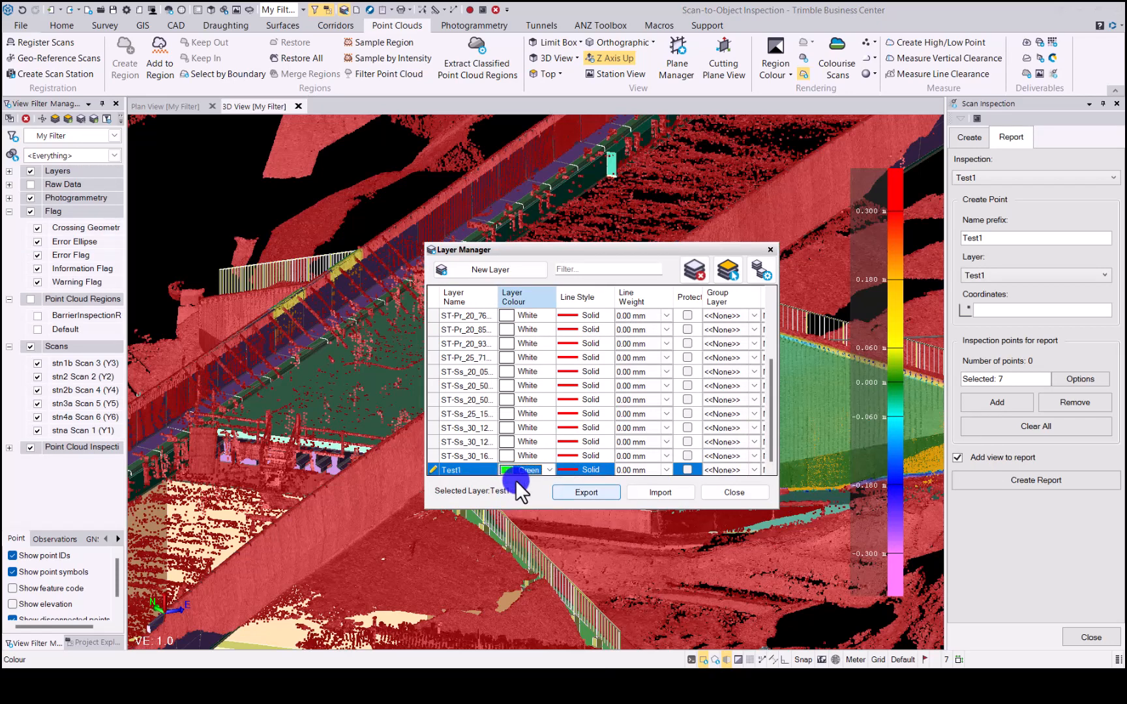
{"action": "left_click", "coordinate": [736, 494]}
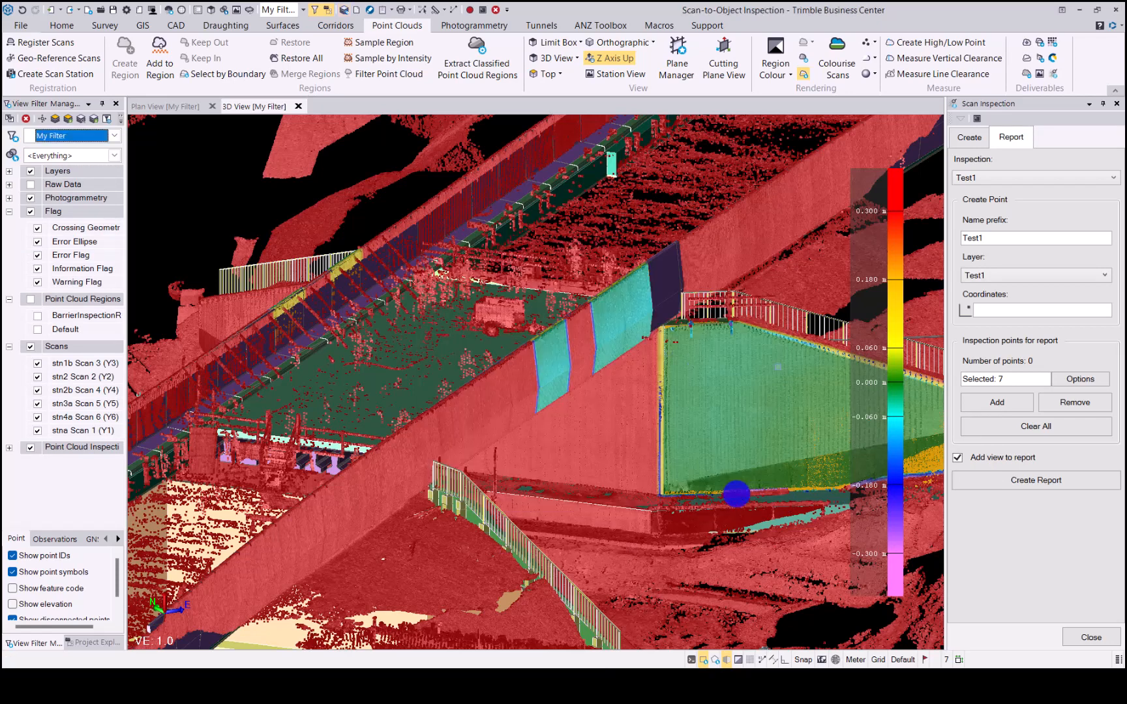
- Place six inspection points on the two parapet panels beside the wing wall, three along their upper edges and three along their lower edges
{"action": "left_click", "coordinate": [1004, 309]}
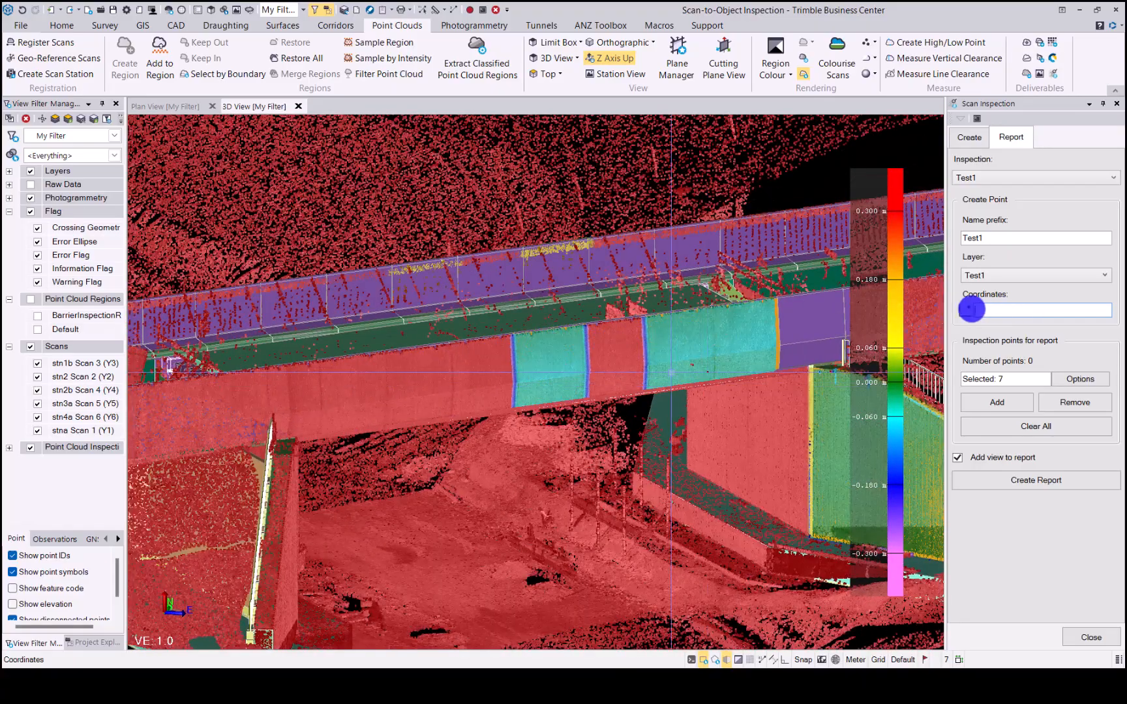
{"action": "scroll", "coordinate": [506, 313], "scroll_direction": "up", "scroll_amount": 3}
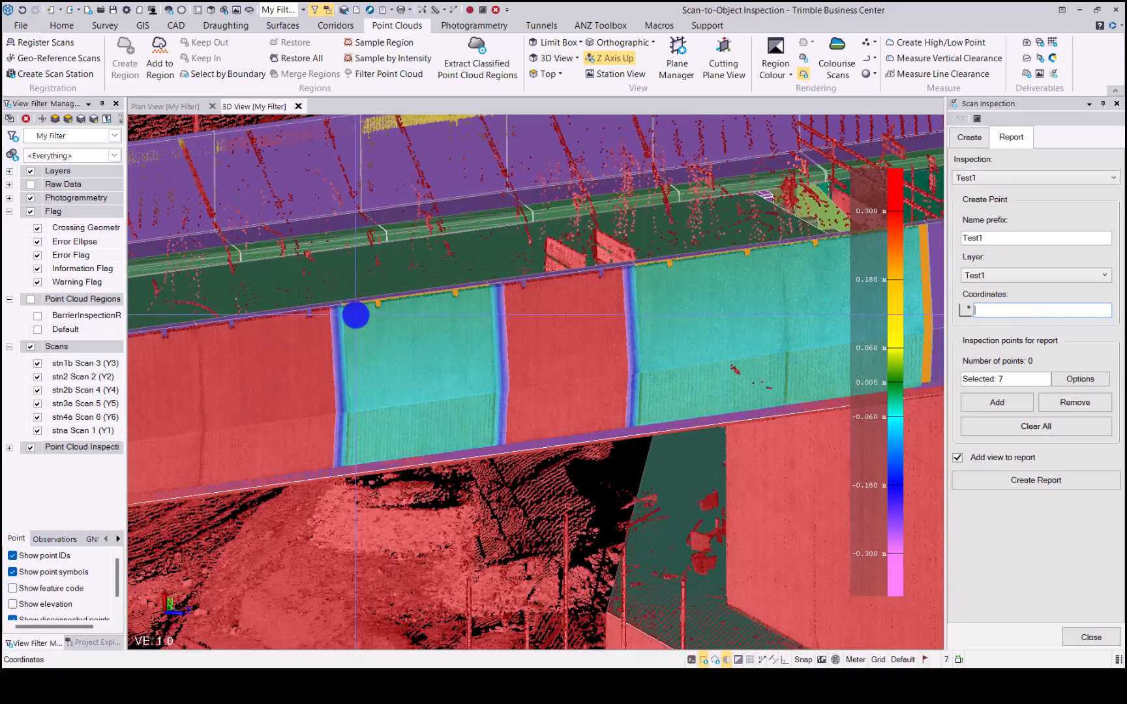
{"action": "left_click", "coordinate": [356, 315]}
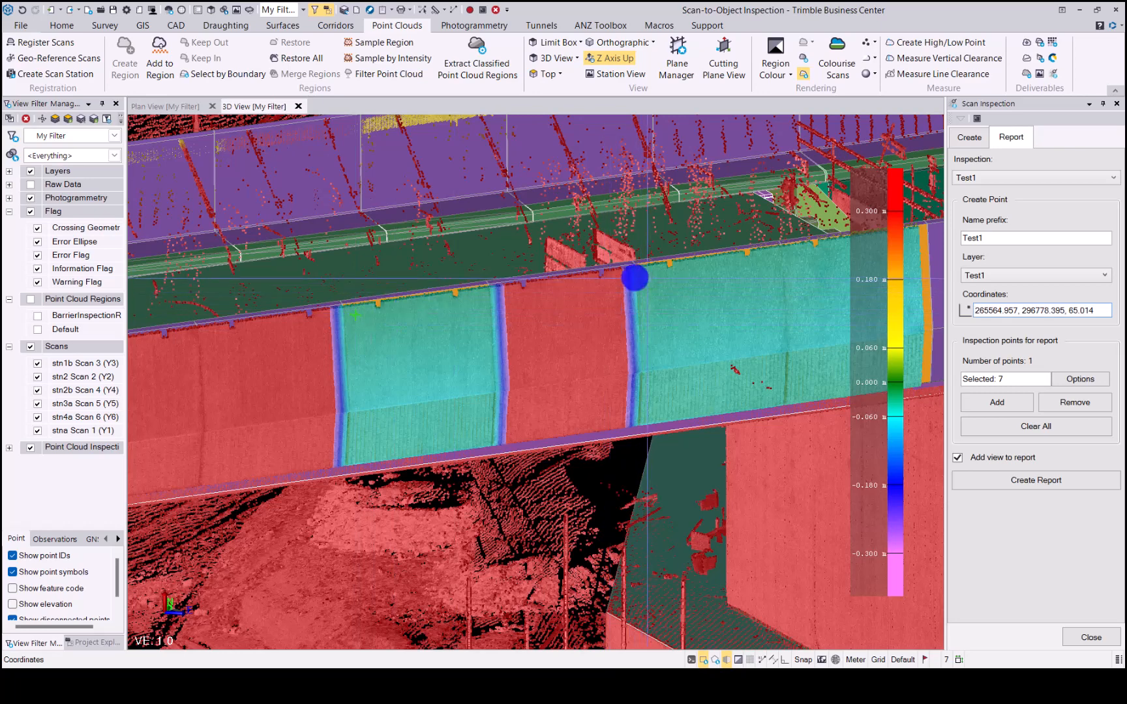
{"action": "left_click", "coordinate": [647, 276]}
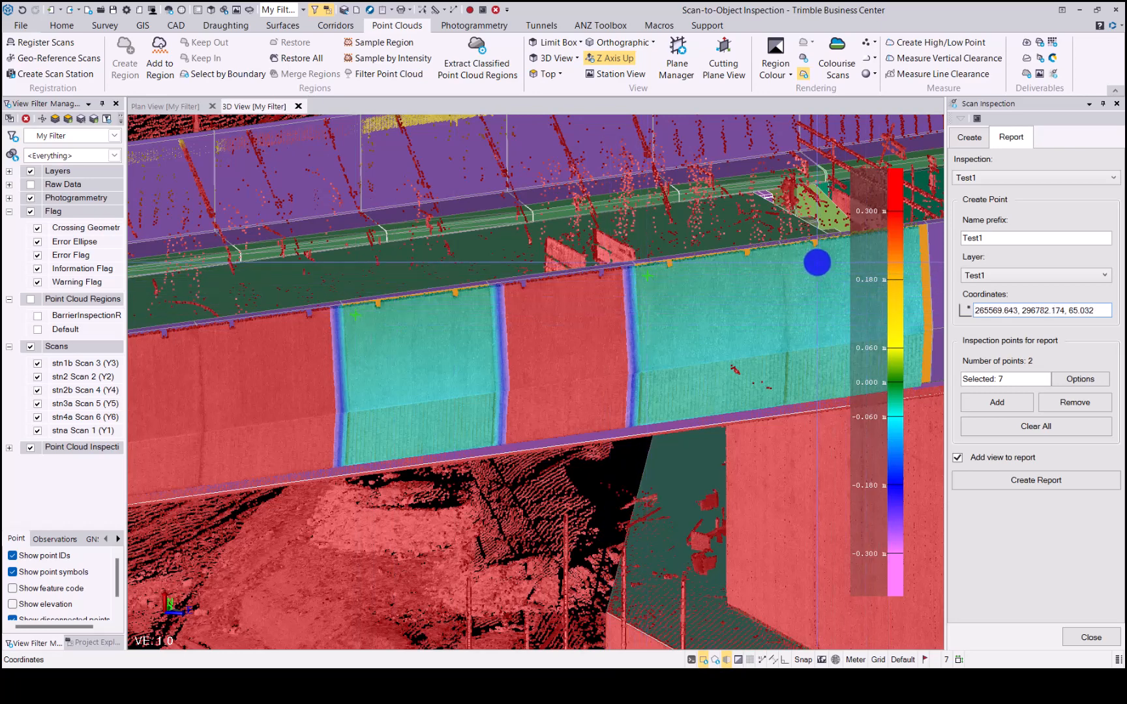
{"action": "left_click", "coordinate": [816, 263]}
{"action": "left_click", "coordinate": [370, 451]}
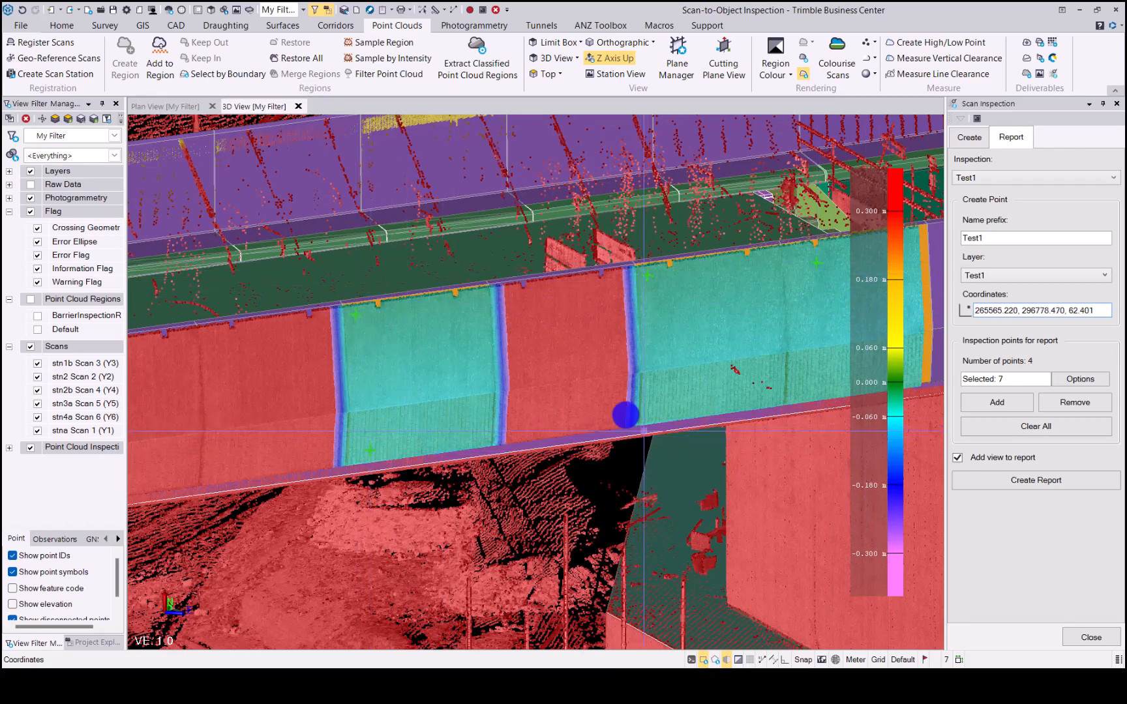
{"action": "left_click", "coordinate": [645, 411]}
{"action": "left_click", "coordinate": [810, 395]}
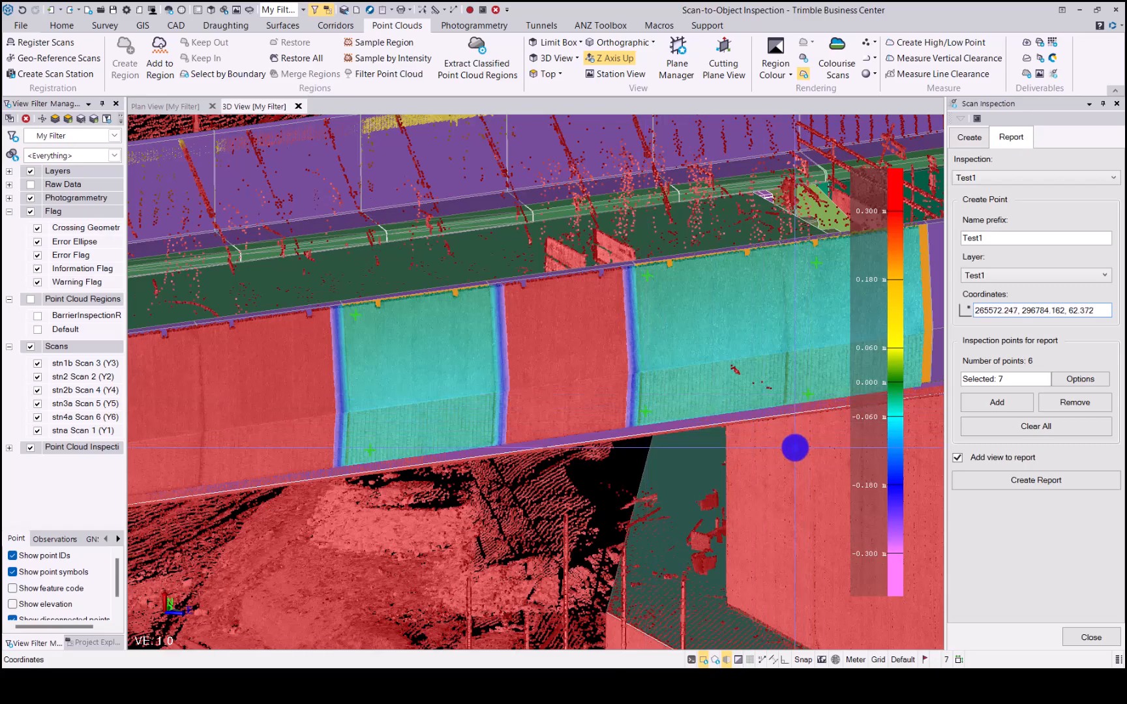
- Place three inspection points on the wing wall: near its upper corner beside the bridge, at its outer end and near its base
{"action": "middle_click_drag", "start_coordinate": [794, 448], "coordinate": [486, 330]}
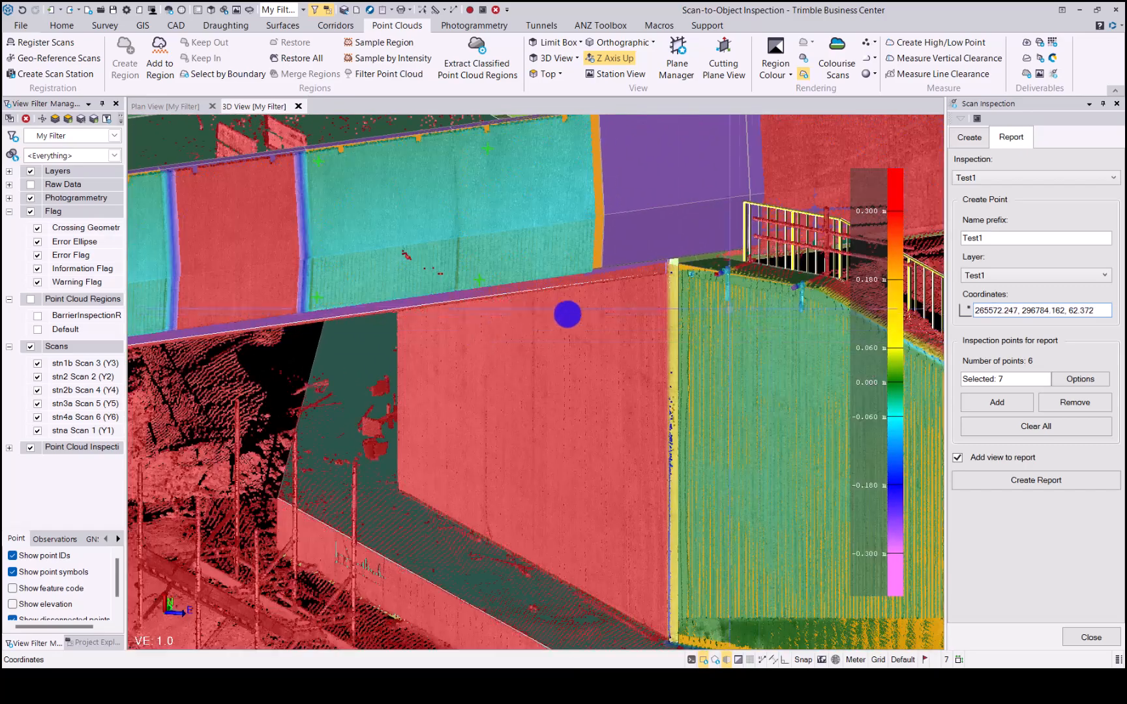
{"action": "left_click", "coordinate": [706, 287]}
{"action": "scroll", "coordinate": [724, 337], "scroll_direction": "down", "scroll_amount": 5}
{"action": "middle_click_drag", "start_coordinate": [747, 395], "coordinate": [448, 289]}
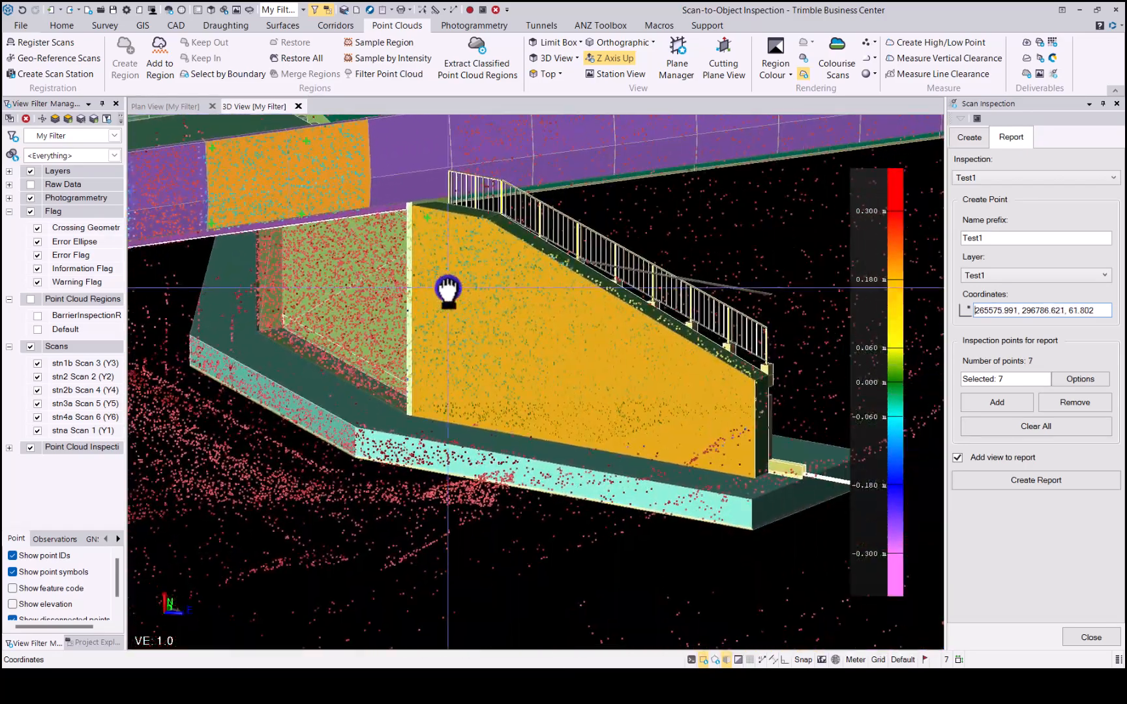
{"action": "left_click", "coordinate": [722, 375]}
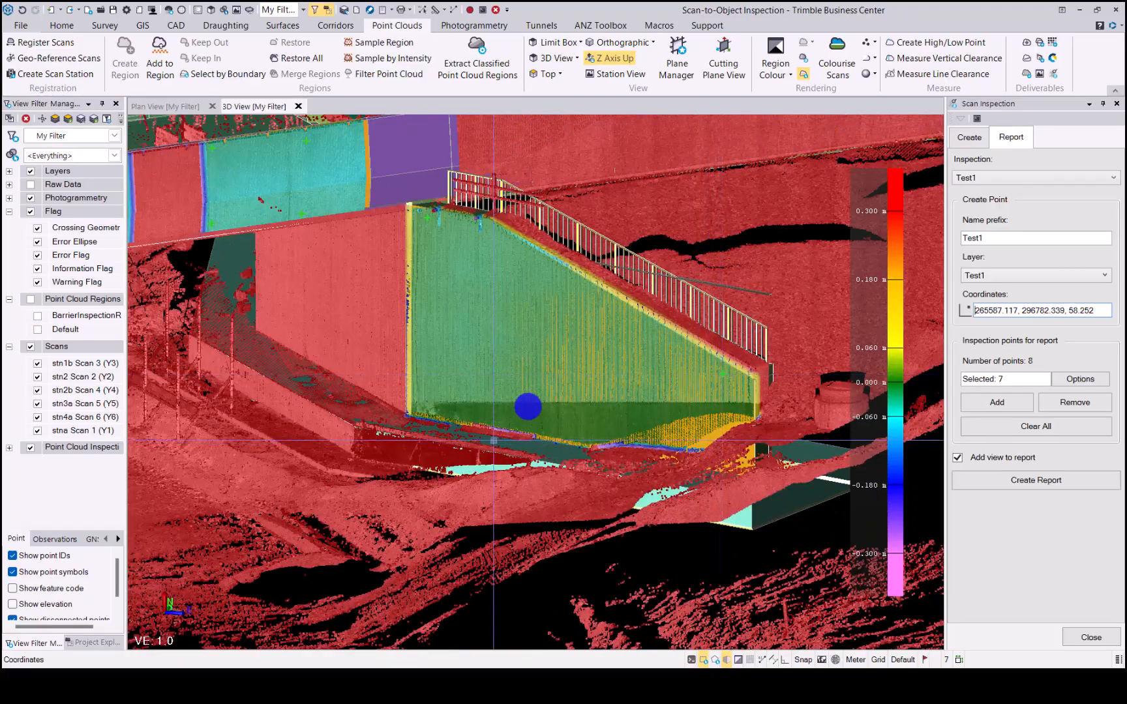
{"action": "left_click", "coordinate": [501, 410]}
- Place five inspection points on the opposite side's parapet panels: two on each of the first two panels and one on the third
{"action": "scroll", "coordinate": [248, 255], "scroll_direction": "down", "scroll_amount": 3}
{"action": "middle_click_drag", "start_coordinate": [252, 242], "coordinate": [749, 432]}
{"action": "right_click_drag", "start_coordinate": [750, 432], "coordinate": [747, 431]}
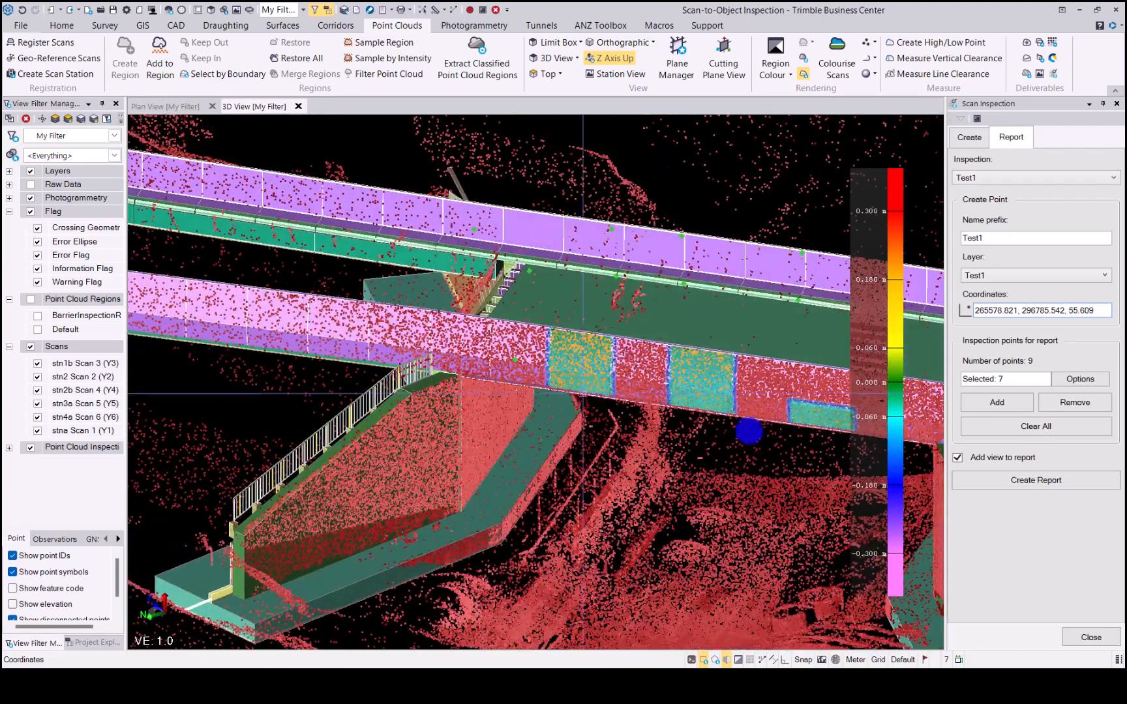
{"action": "left_click", "coordinate": [555, 336]}
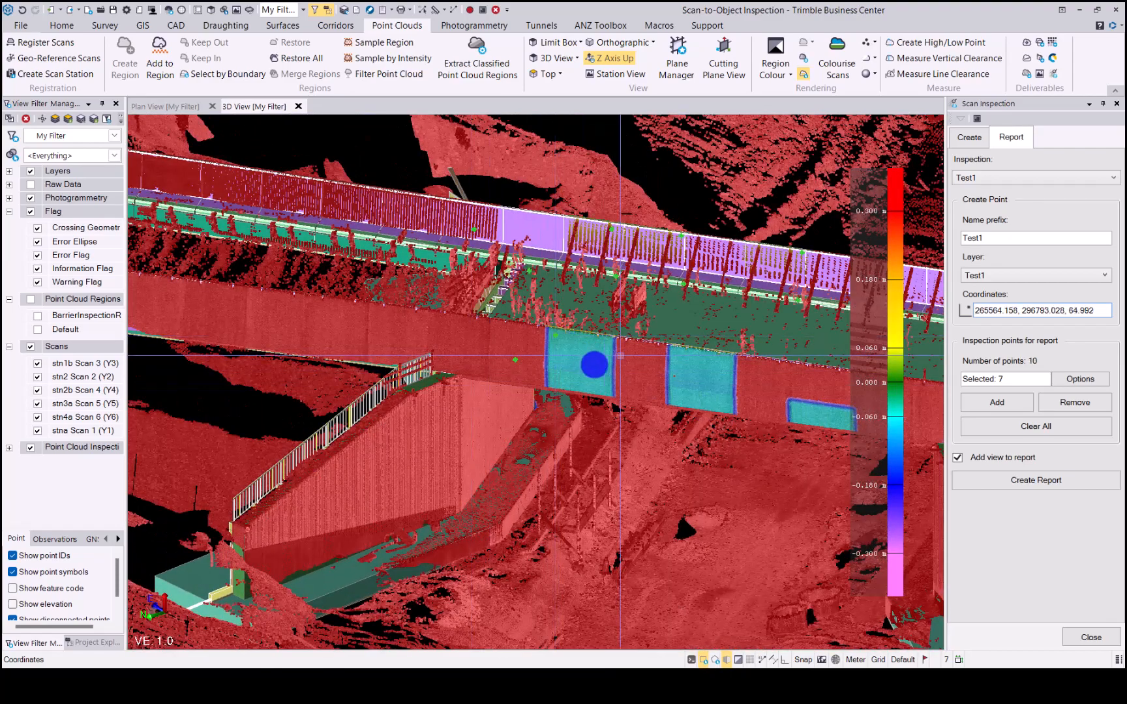
{"action": "left_click", "coordinate": [593, 364]}
{"action": "left_click", "coordinate": [687, 381]}
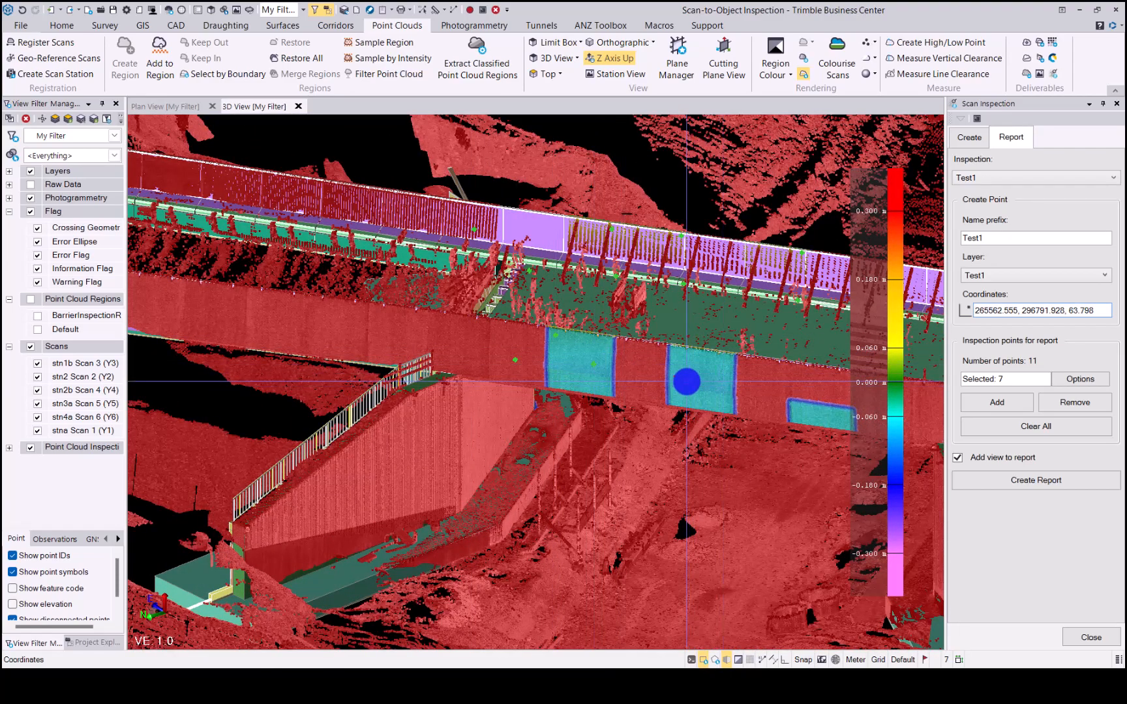
{"action": "left_click", "coordinate": [719, 384]}
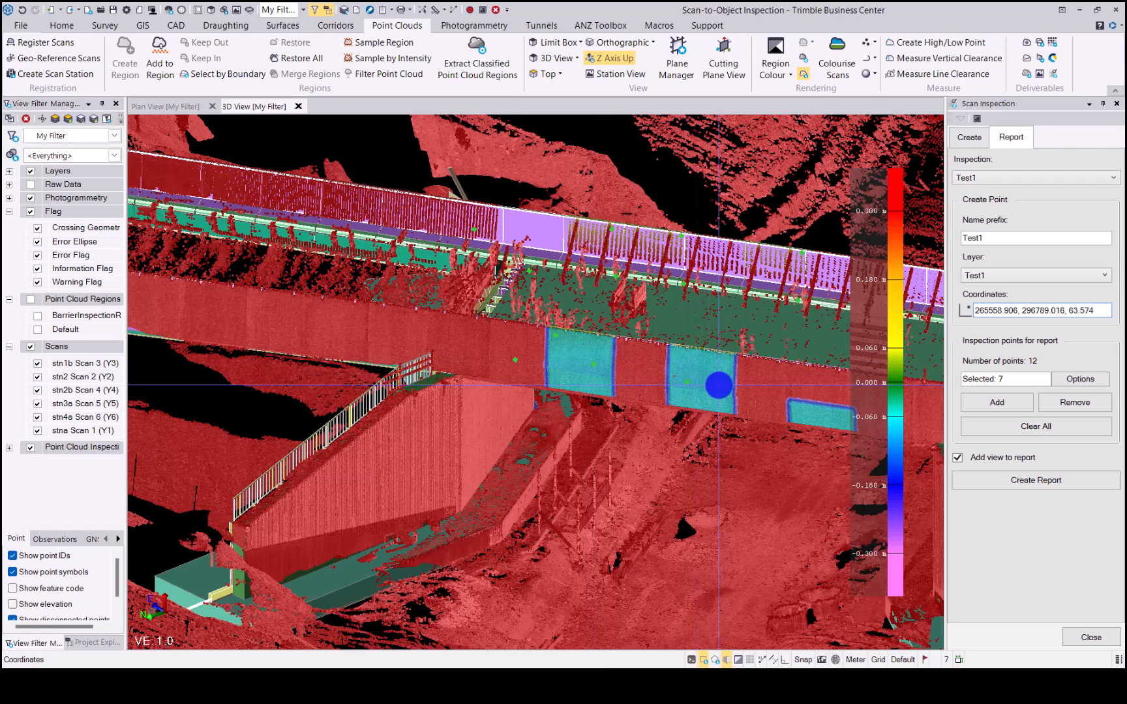
{"action": "left_click", "coordinate": [800, 411]}
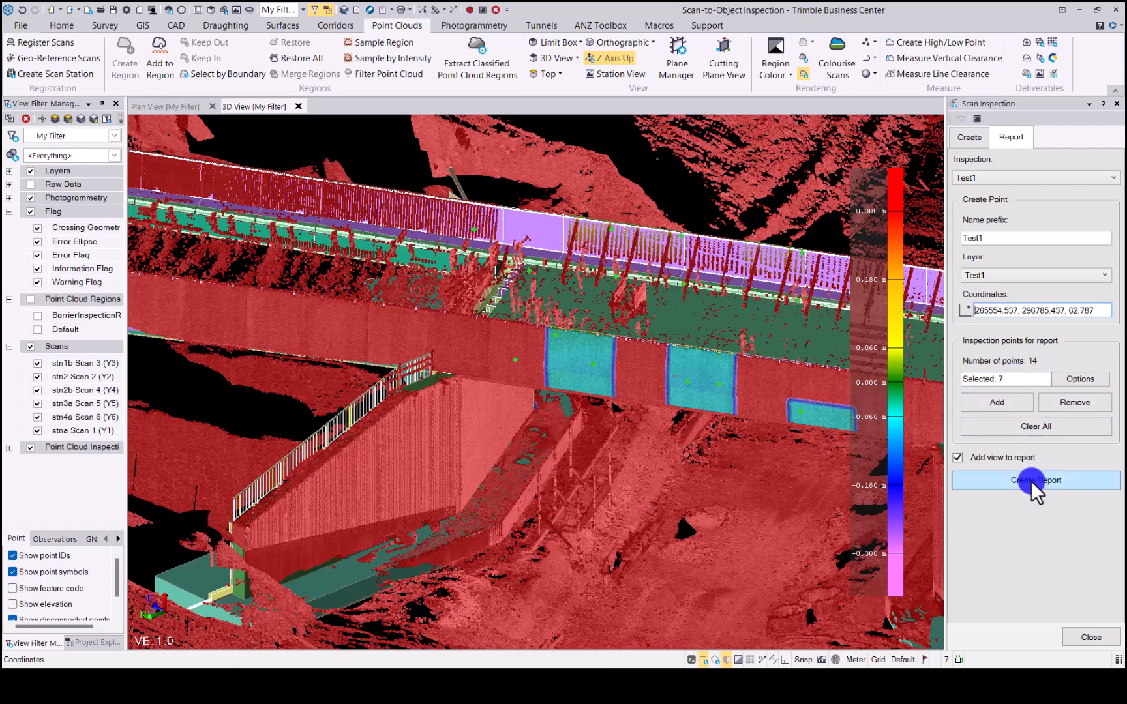
- Frame the wing wall and adjacent parapet panels in the 3D view and create the inspection report with this view included
{"action": "left_click", "coordinate": [958, 456]}
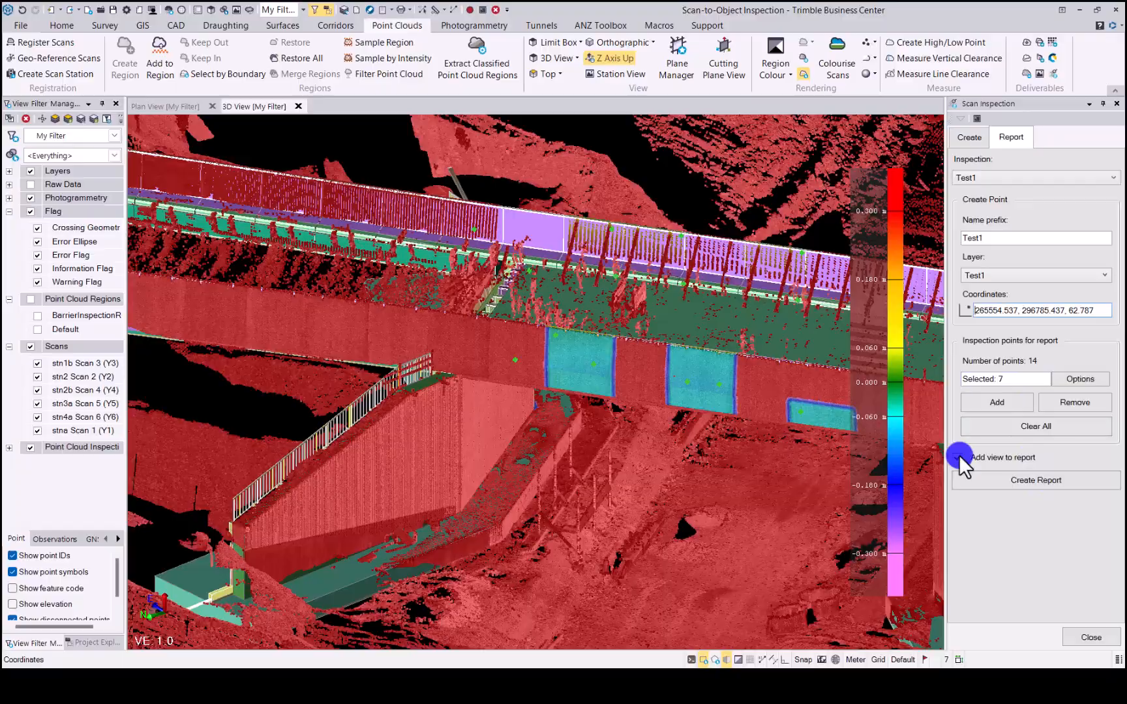
{"action": "right_click_drag", "start_coordinate": [724, 354], "coordinate": [694, 352]}
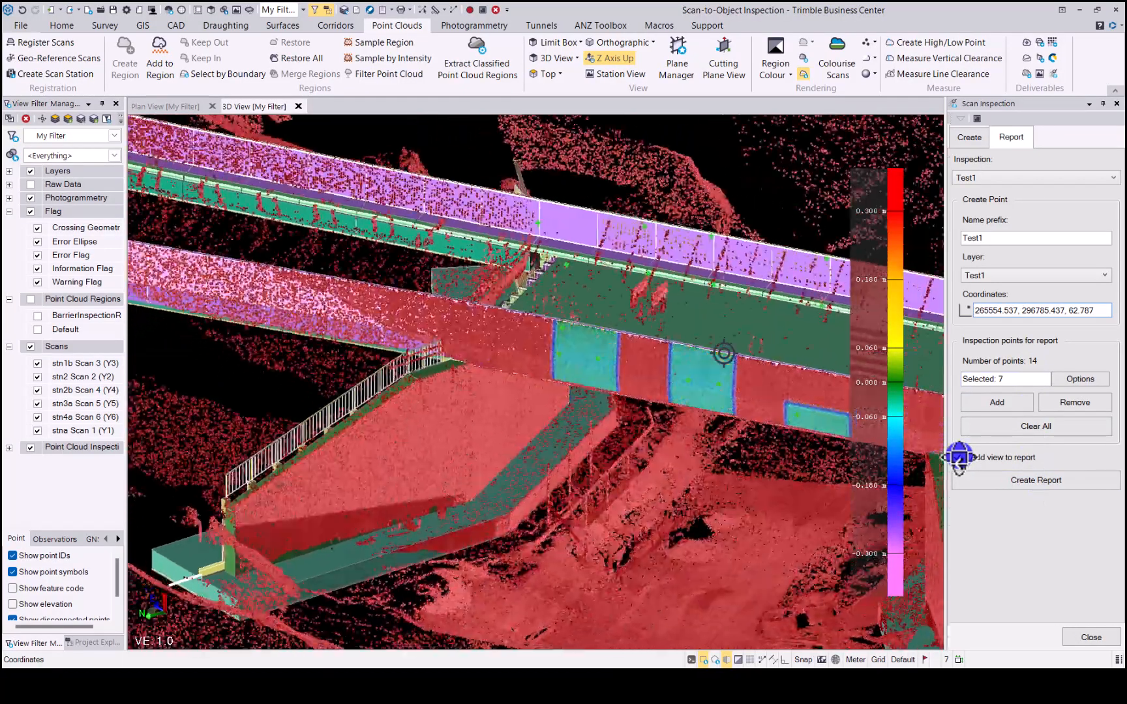
{"action": "right_click_drag", "start_coordinate": [959, 457], "coordinate": [390, 390]}
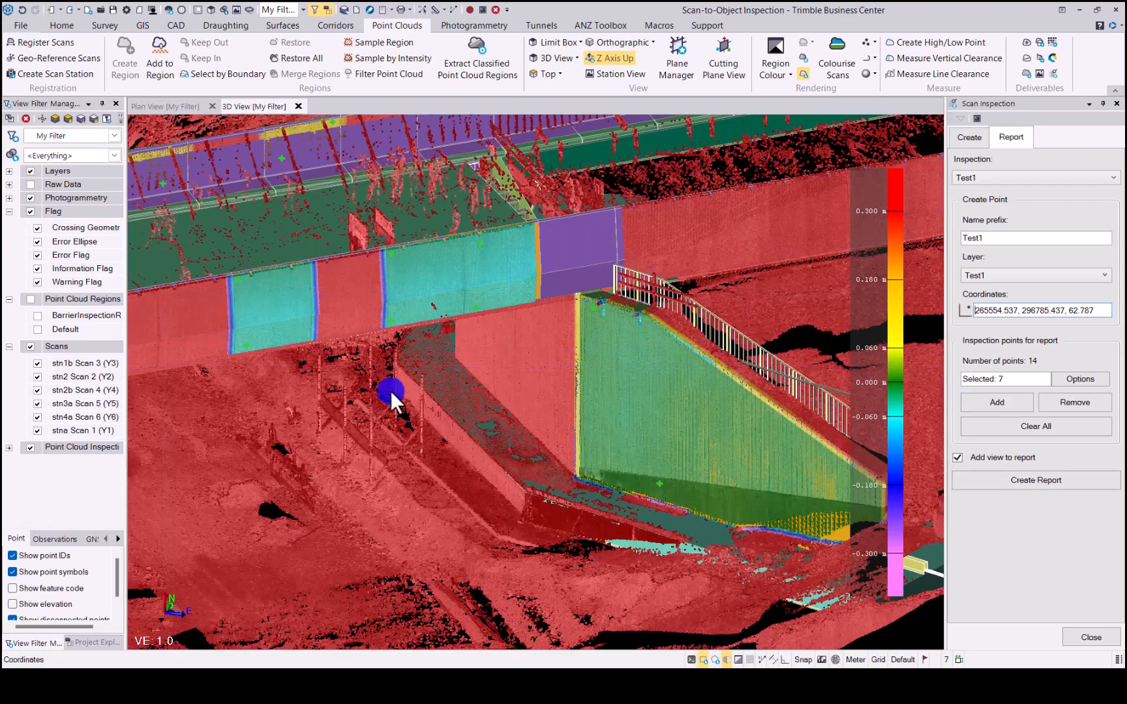
{"action": "left_click", "coordinate": [1052, 482]}
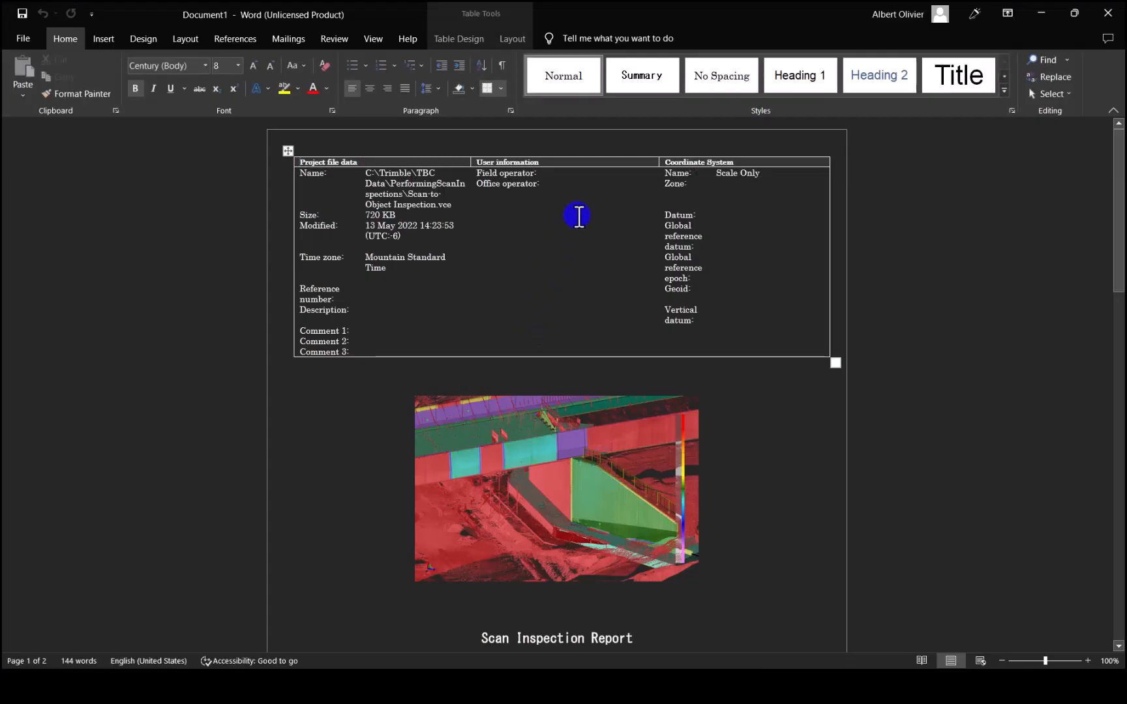
- Review the report's view image and inspection point deviation table in Word, and switch back to Trimble Business Center
{"action": "scroll", "coordinate": [578, 216], "scroll_direction": "down", "scroll_amount": 6}
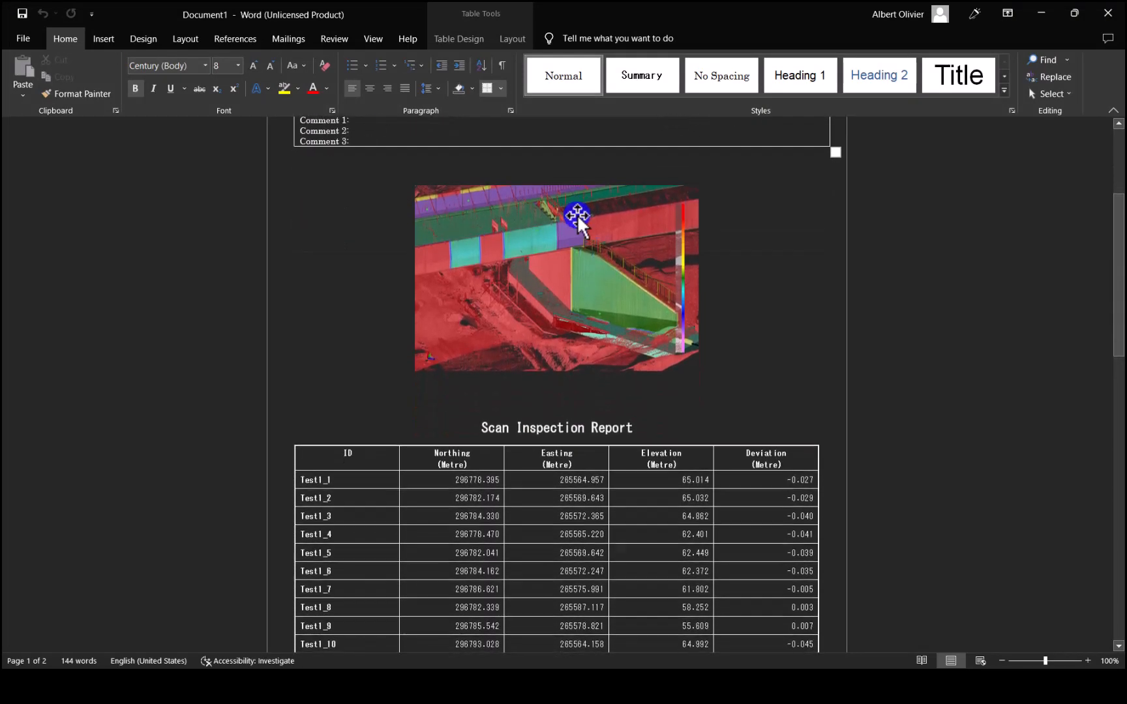
{"action": "scroll", "coordinate": [558, 244], "scroll_direction": "down", "scroll_amount": 9}
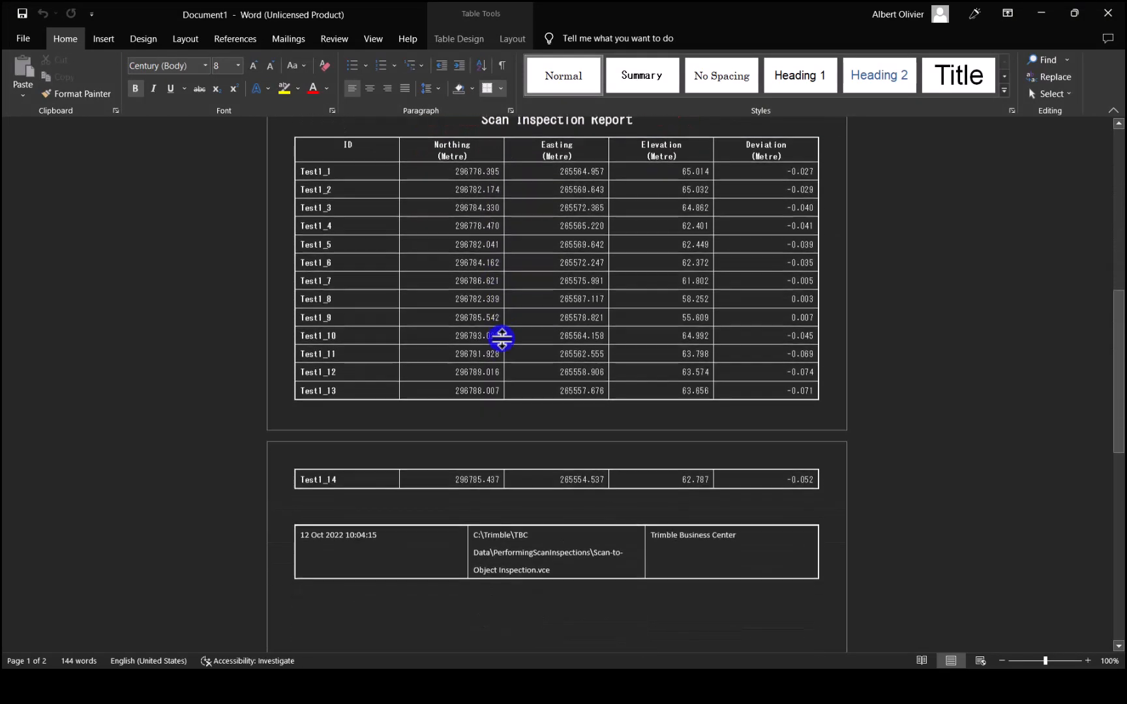
{"action": "scroll", "coordinate": [501, 338], "scroll_direction": "down", "scroll_amount": 8}
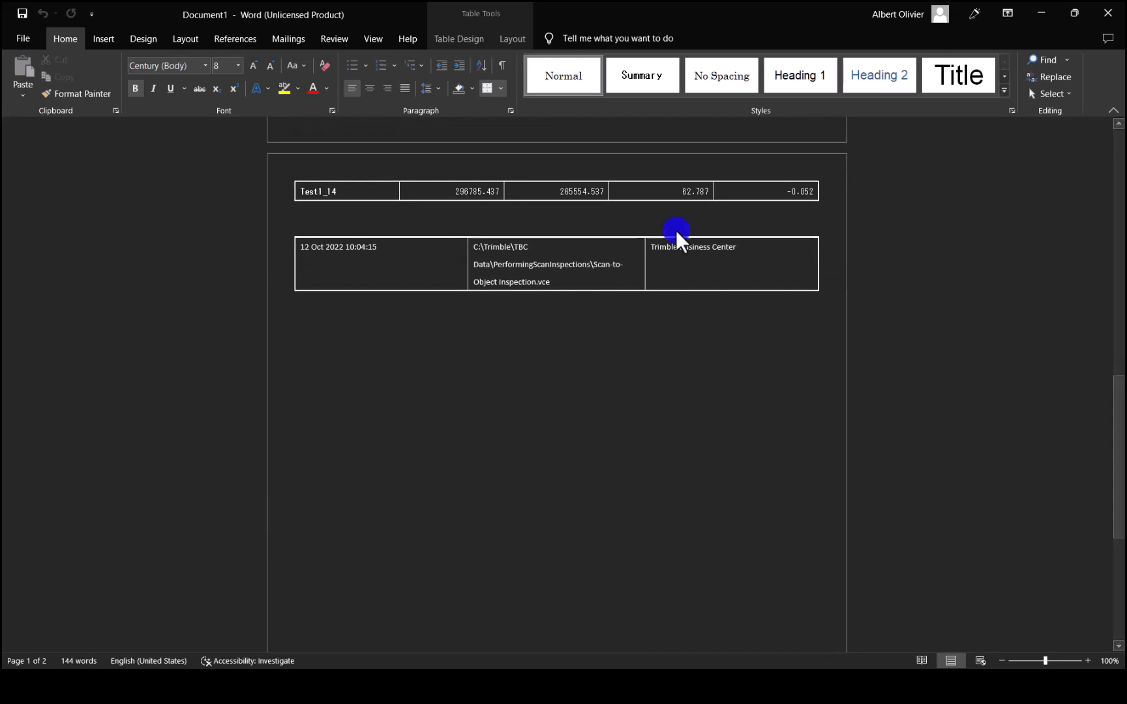
{"action": "left_click", "coordinate": [1037, 11]}
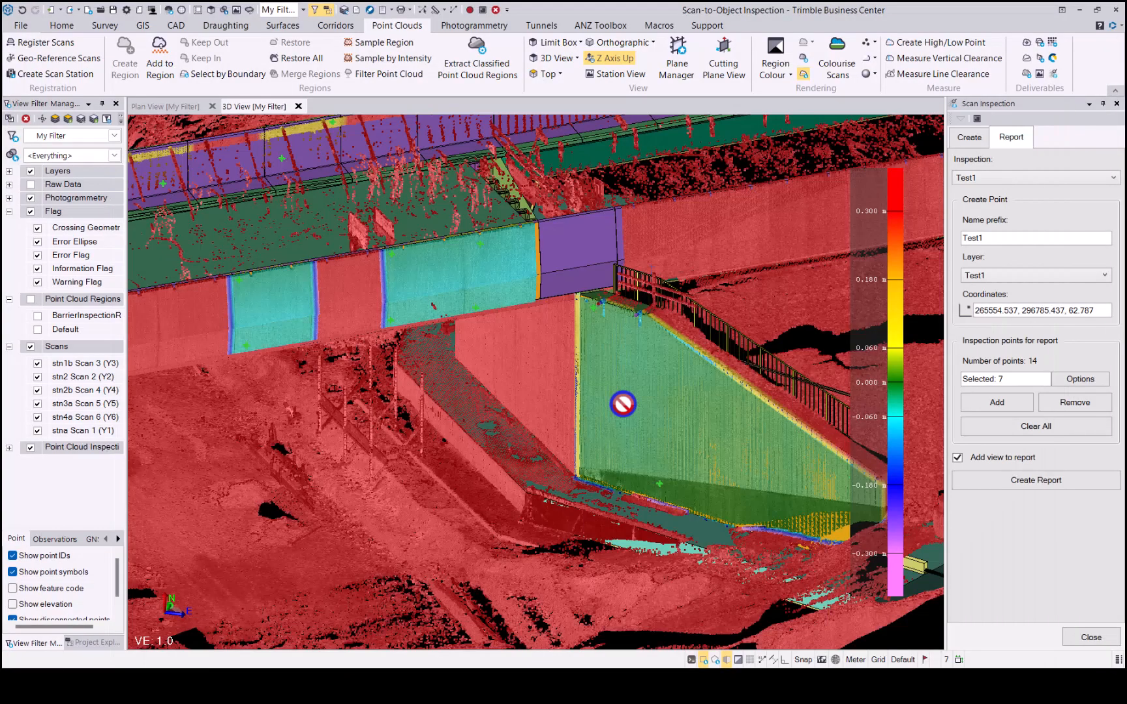
{"action": "mouse_move", "coordinate": [623, 404]}
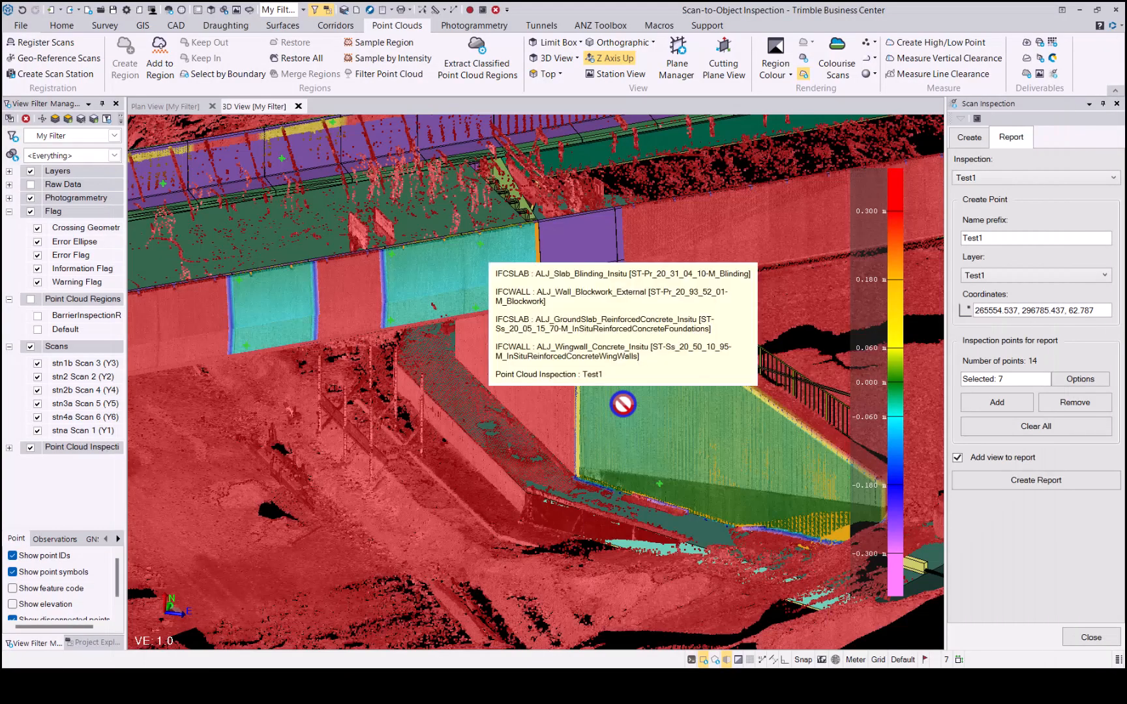
{"action": "left_click", "coordinate": [725, 658]}
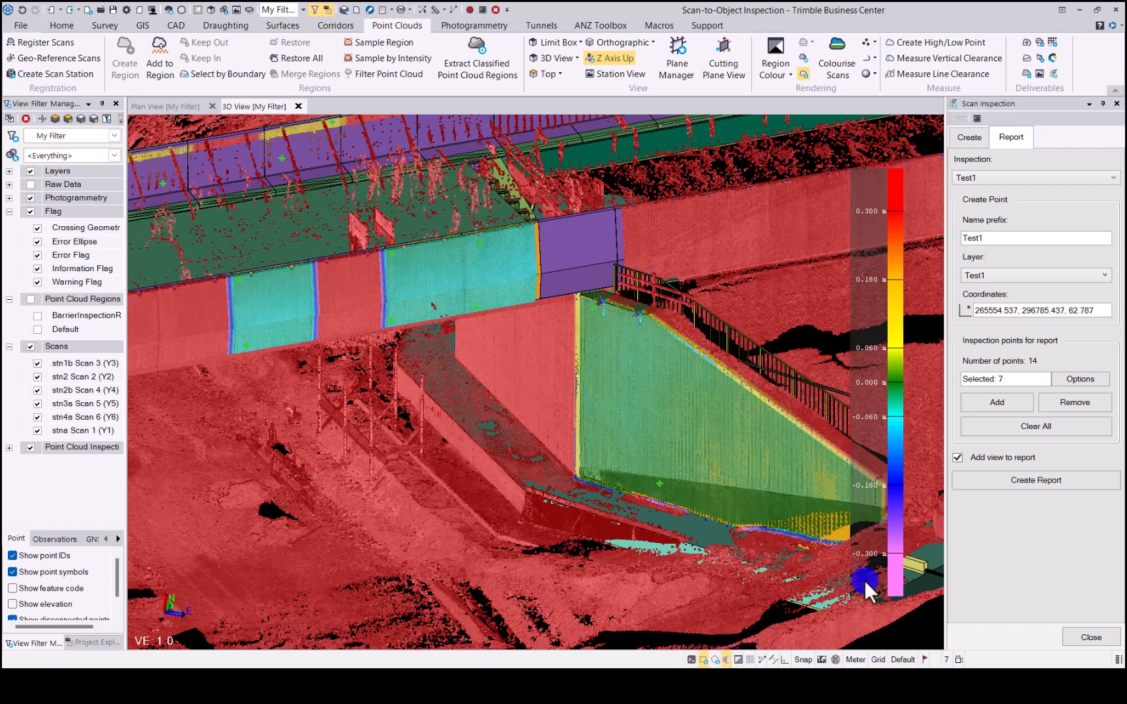